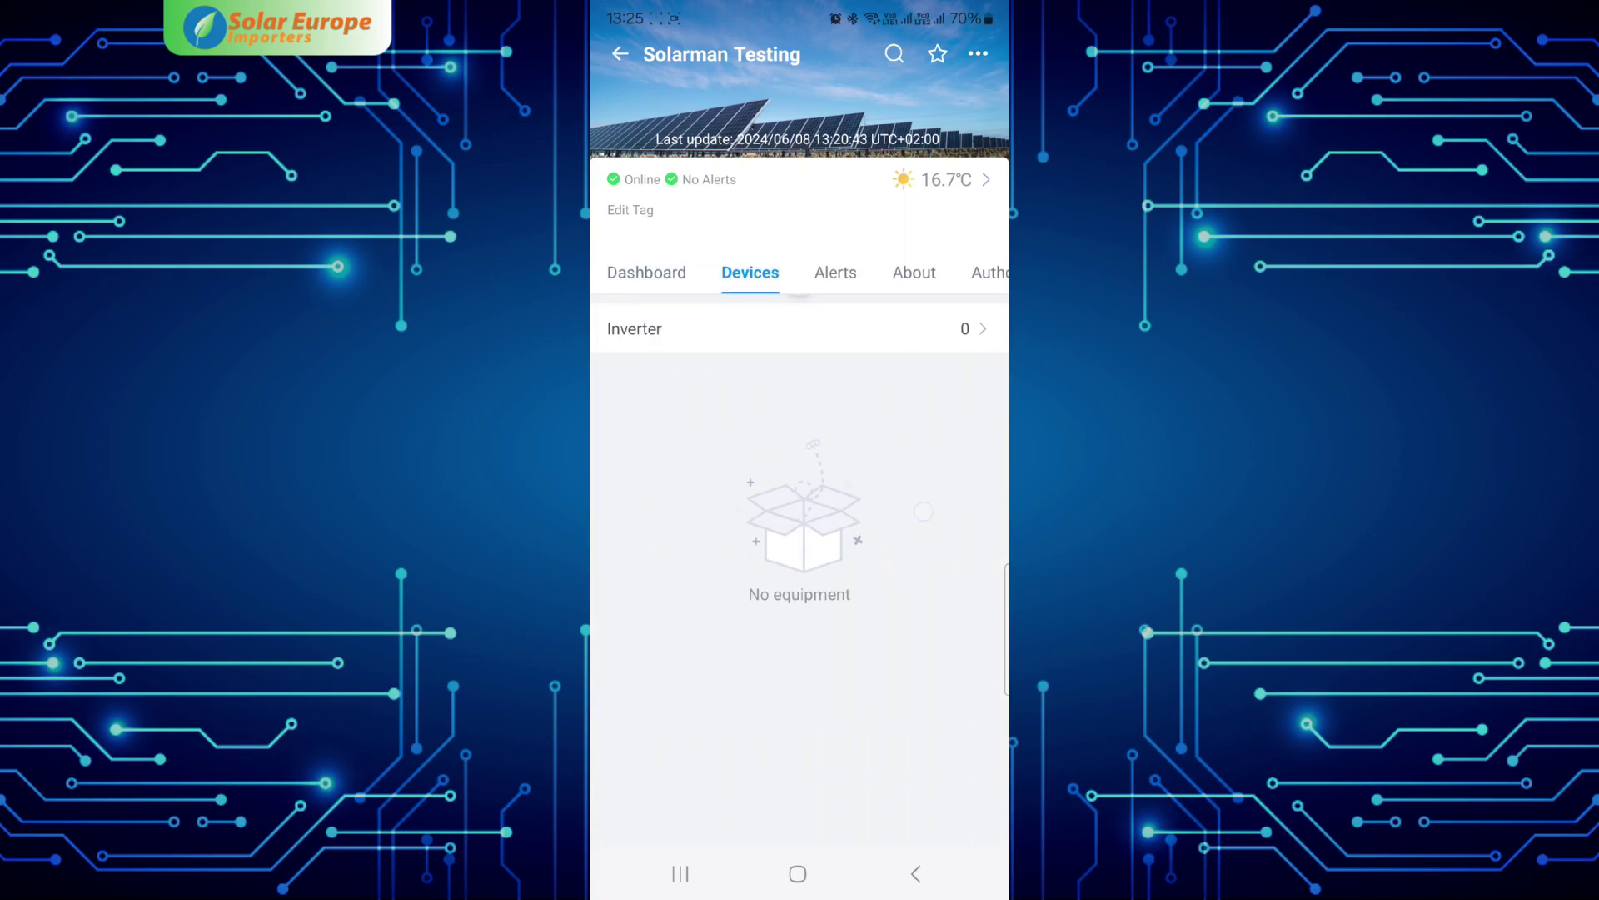
{"action": "left_click", "coordinate": [979, 54]}
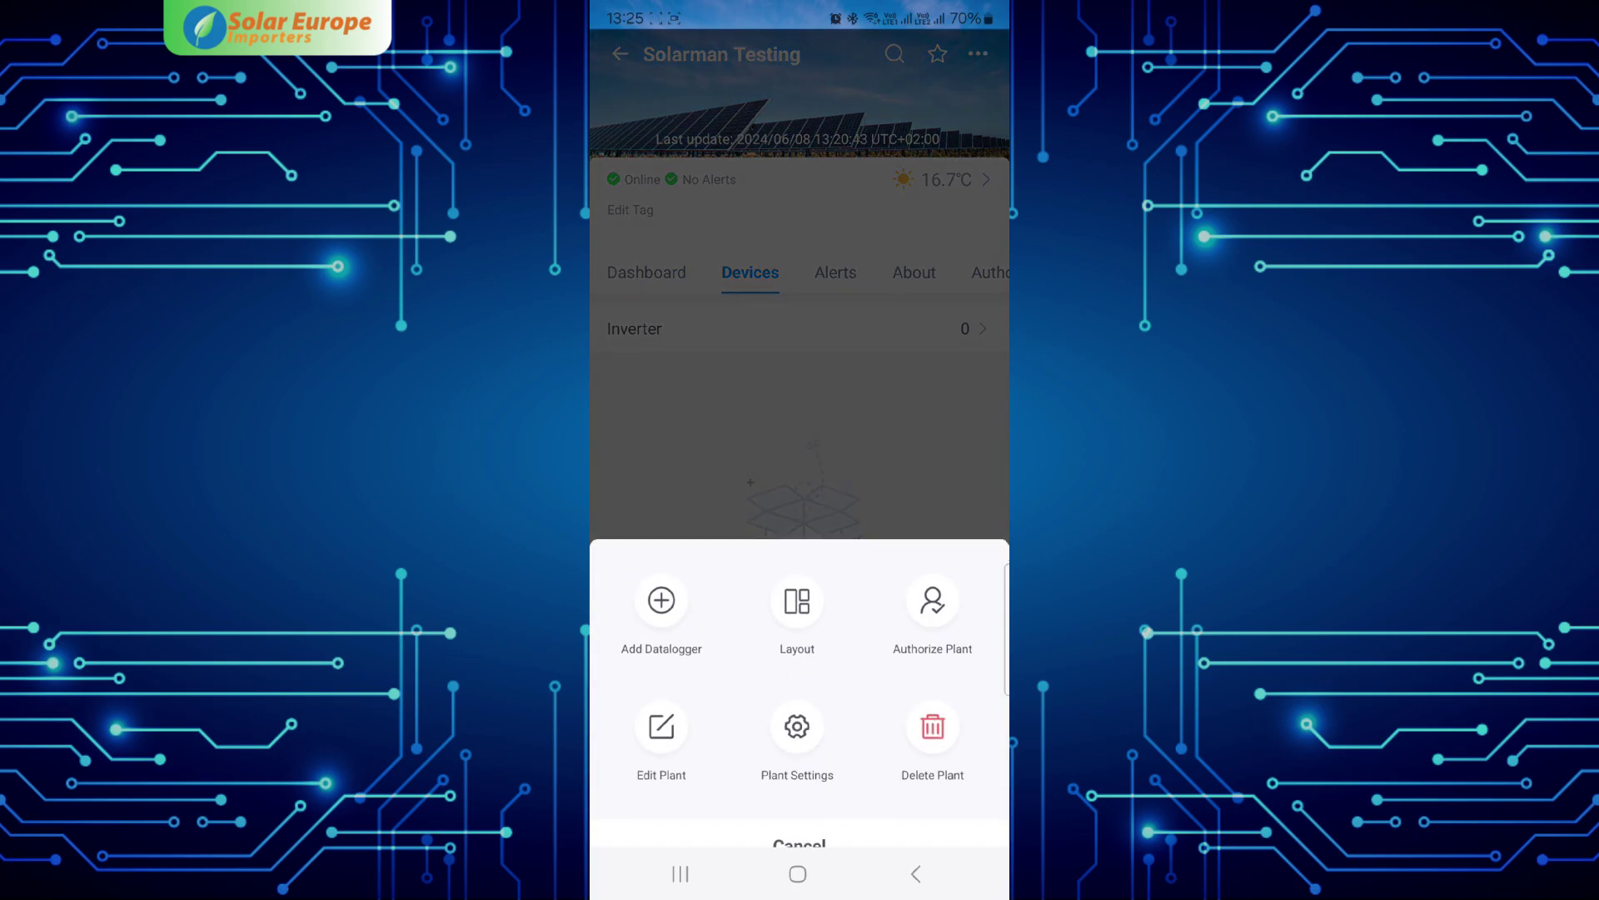
{"action": "left_click", "coordinate": [661, 575]}
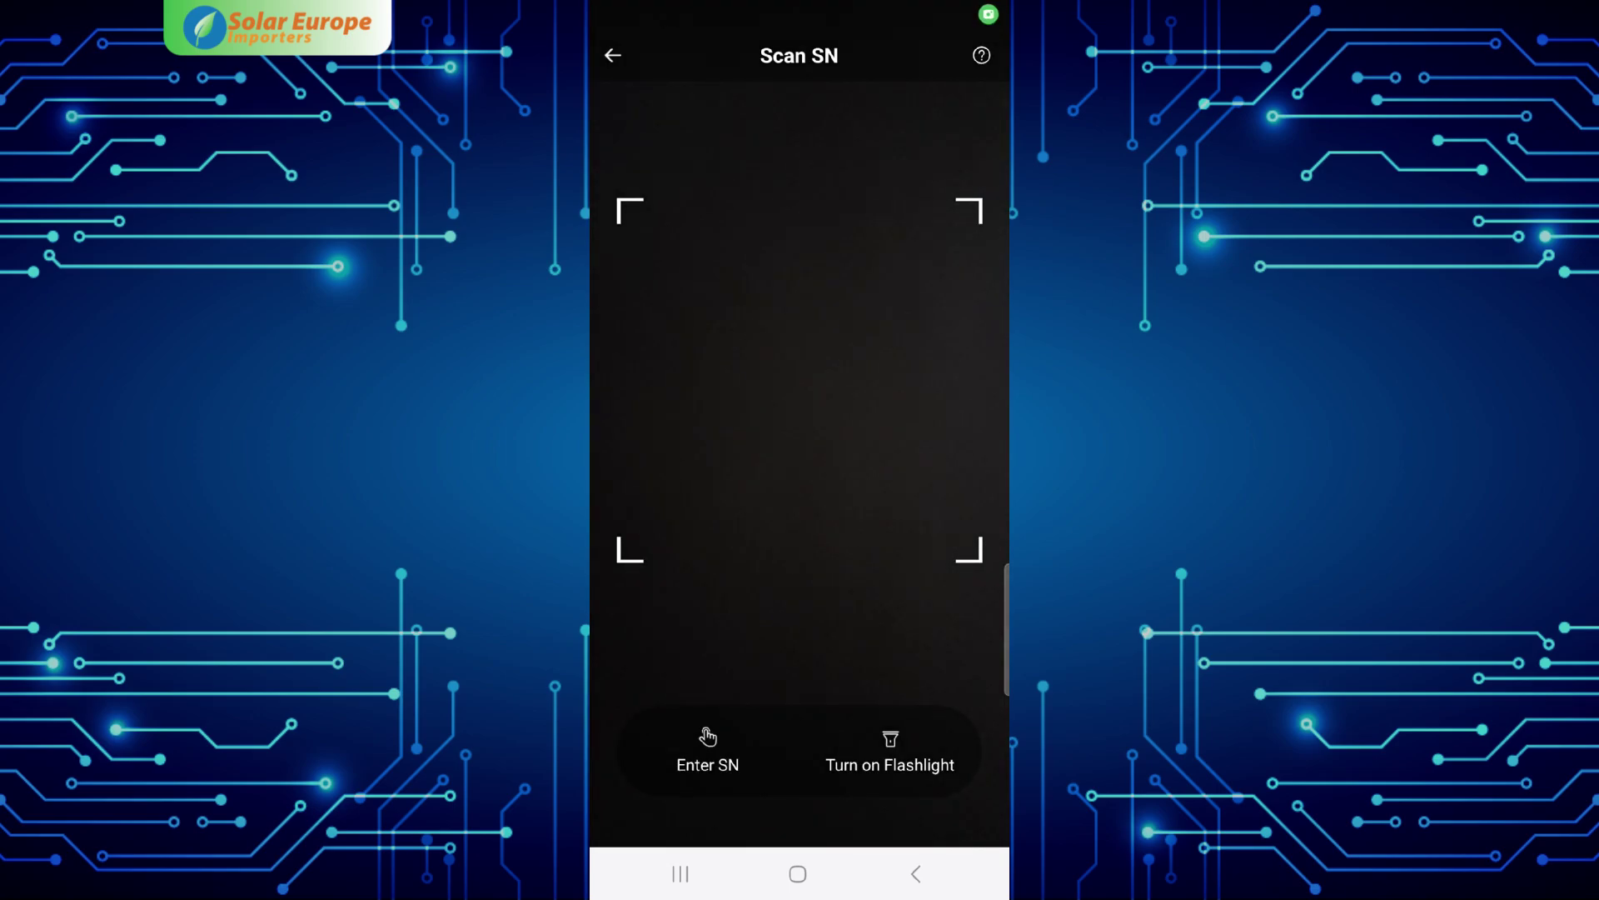
{"action": "left_click", "coordinate": [708, 750]}
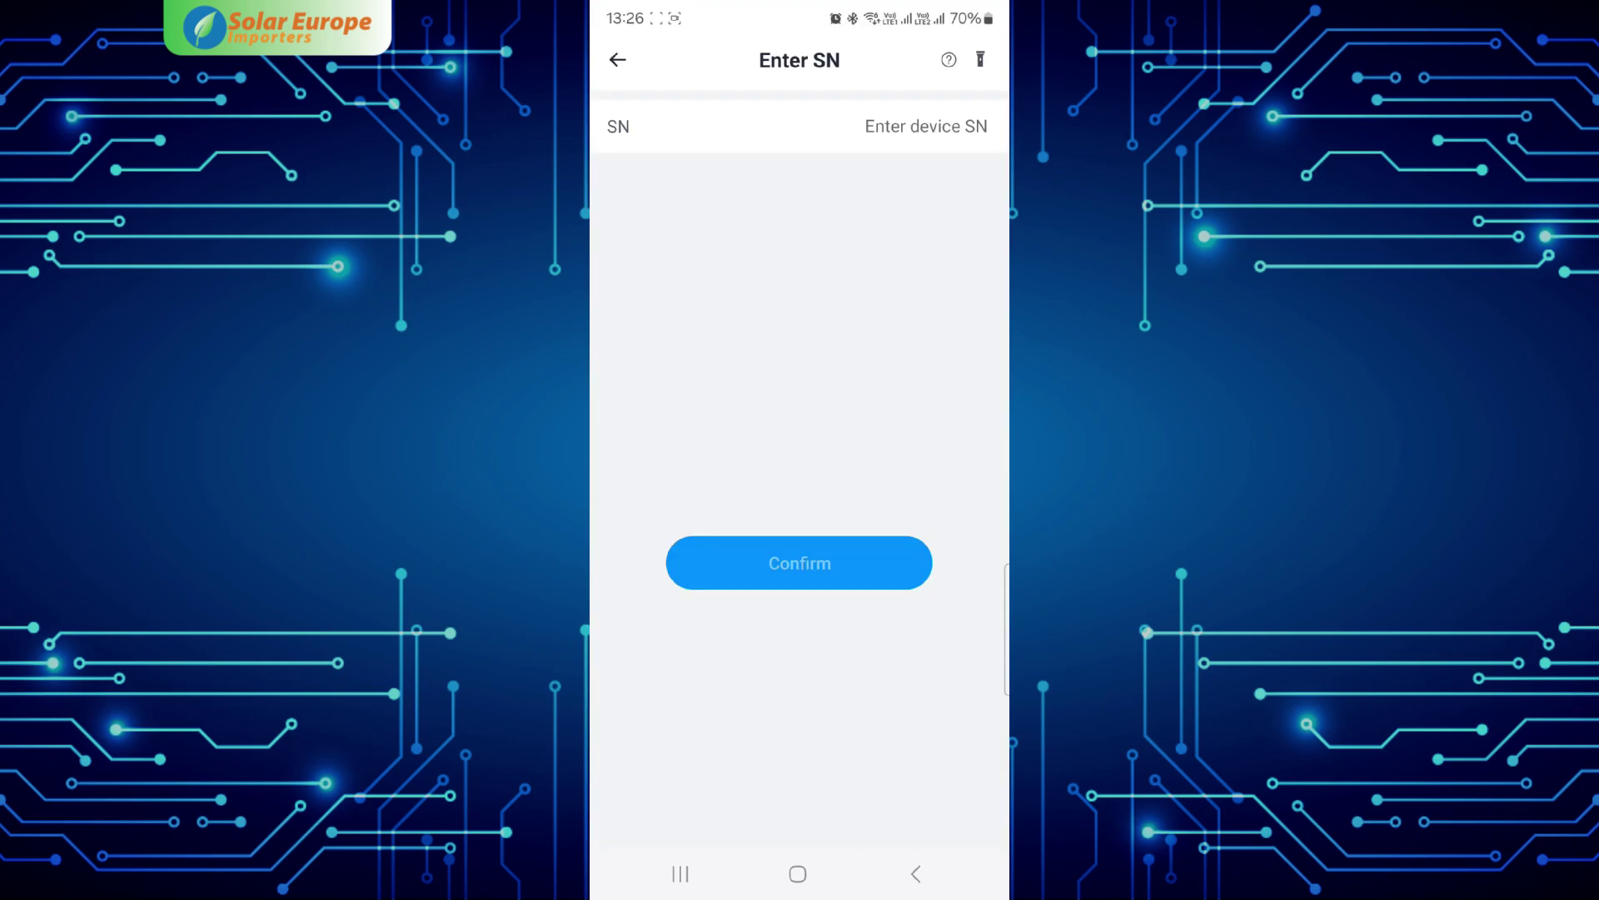
{"action": "left_click", "coordinate": [875, 126]}
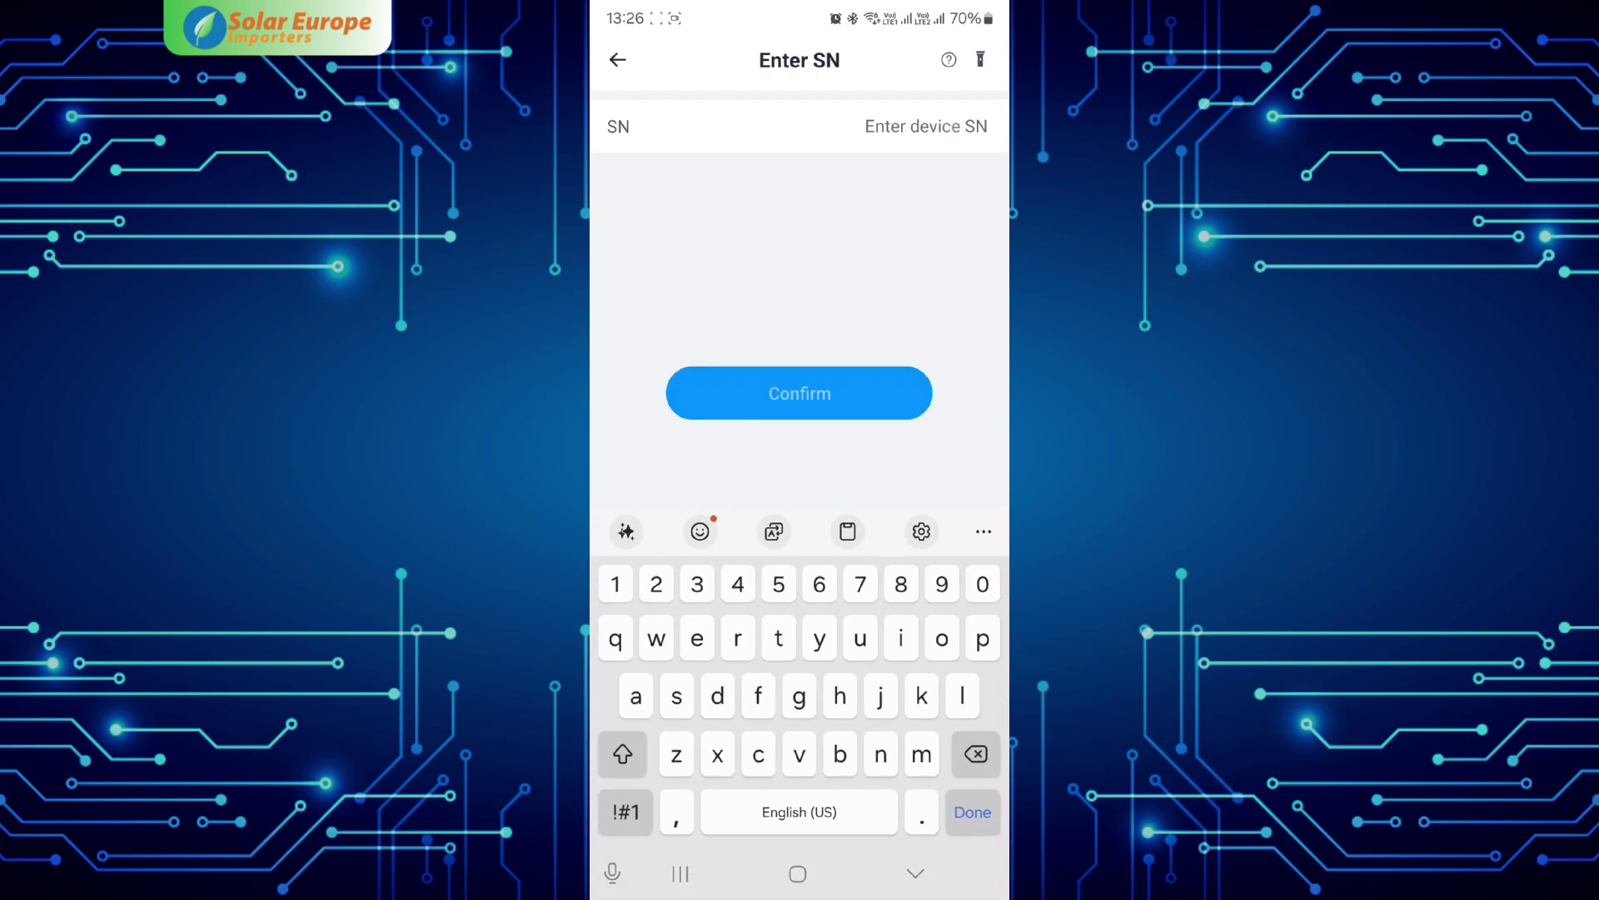
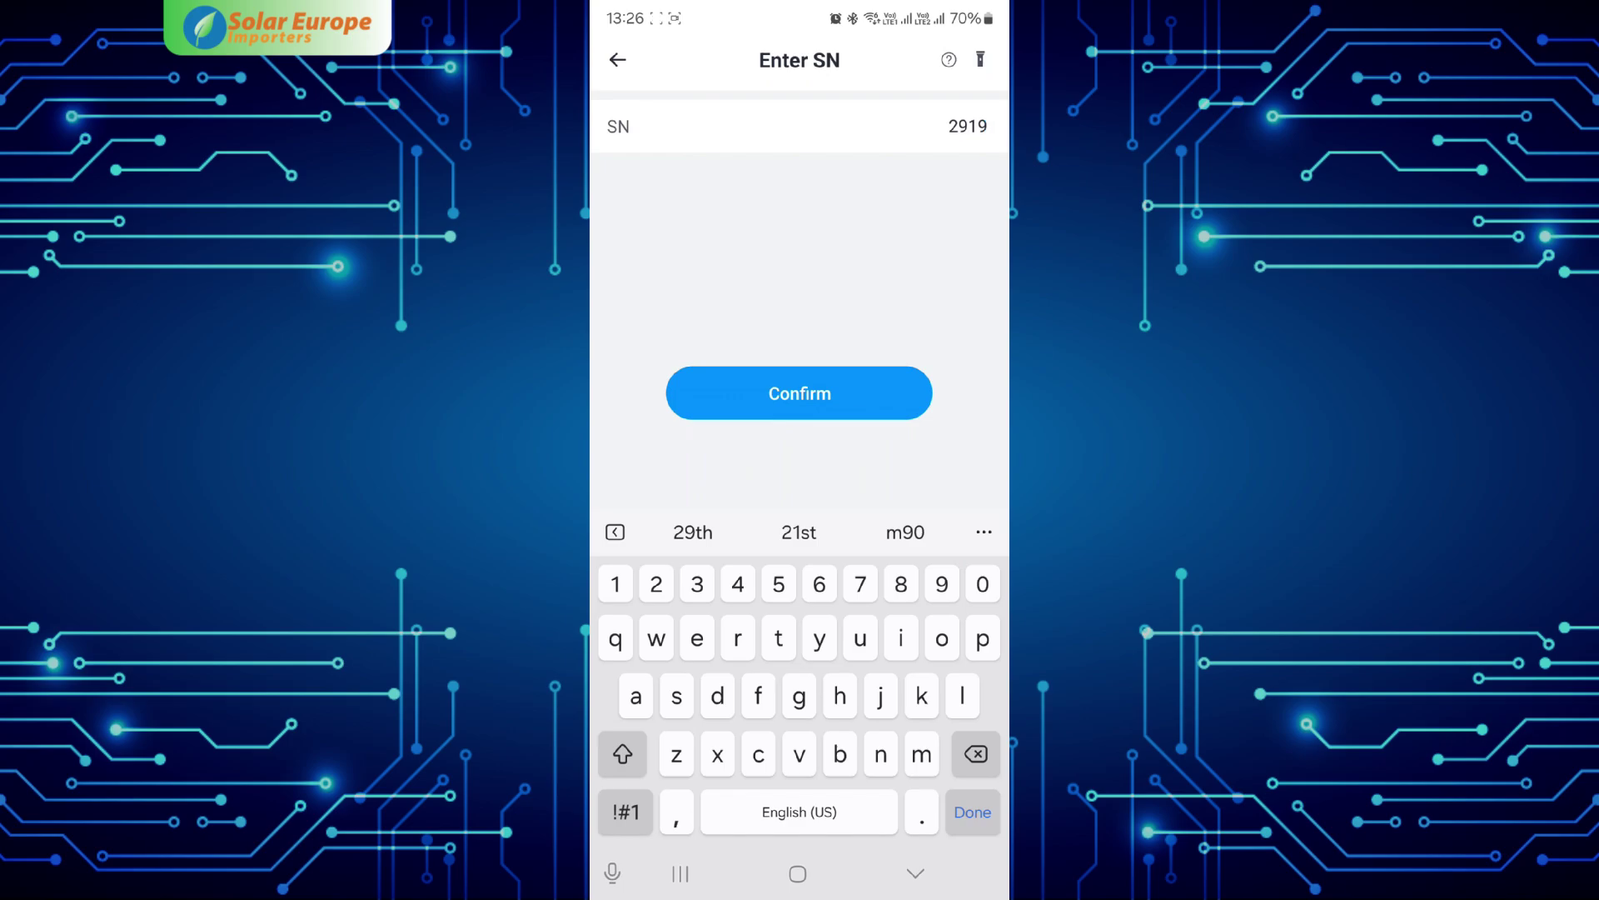
{"action": "left_click", "coordinate": [799, 392]}
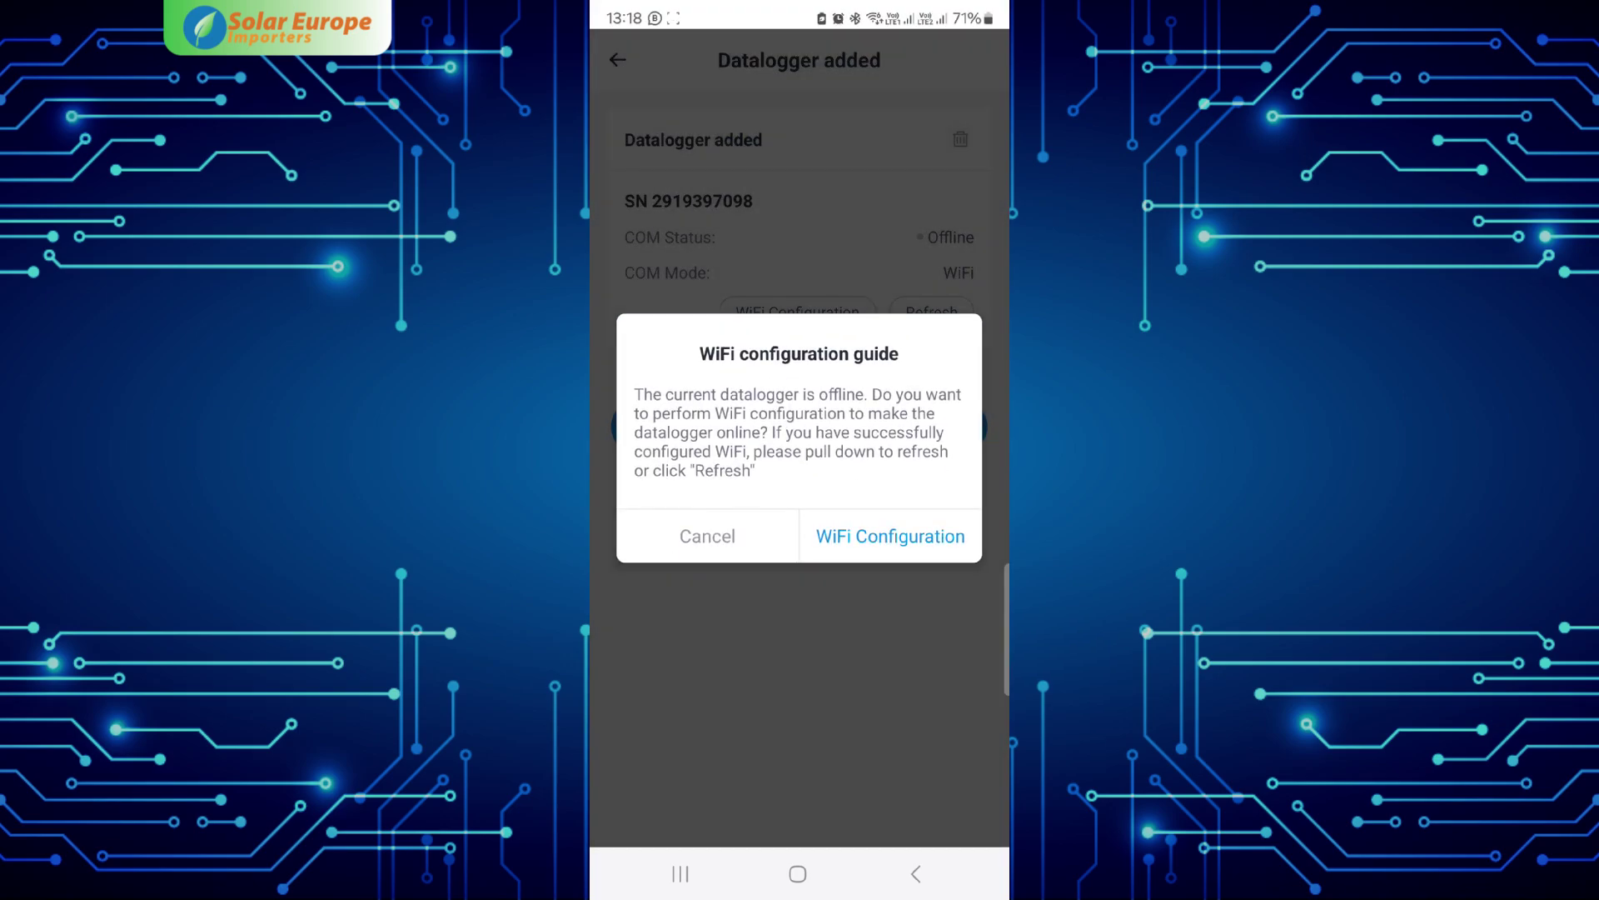
Start the offline datalogger's Wi-Fi setup on SOLAR using the saved SOLAR password.
{"action": "left_click", "coordinate": [914, 536]}
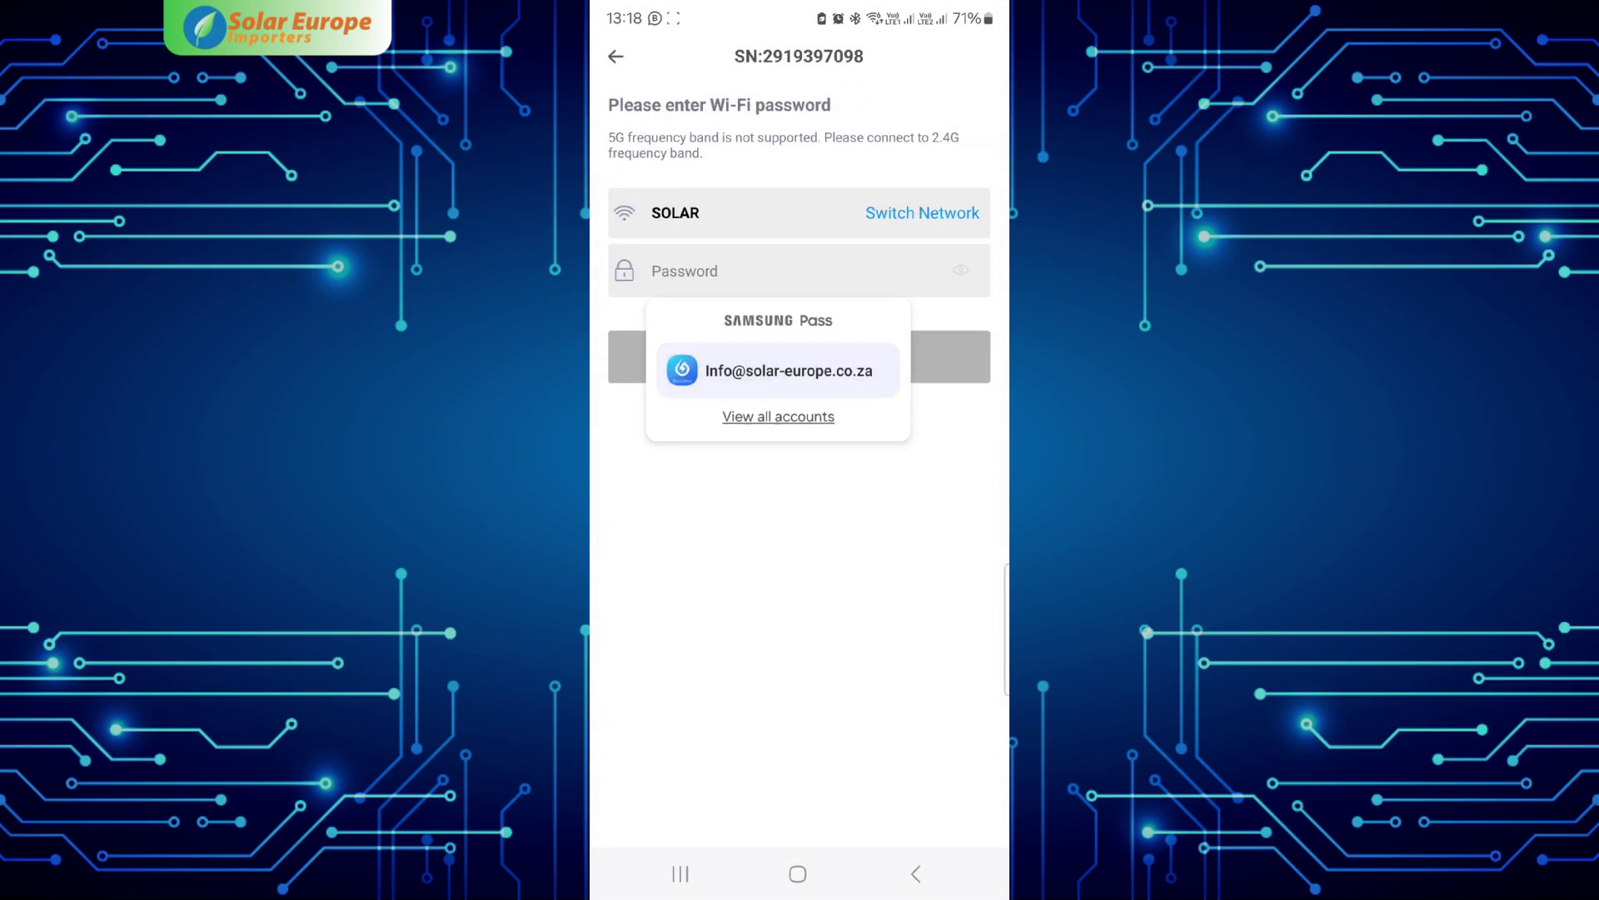
{"action": "left_click", "coordinate": [923, 212]}
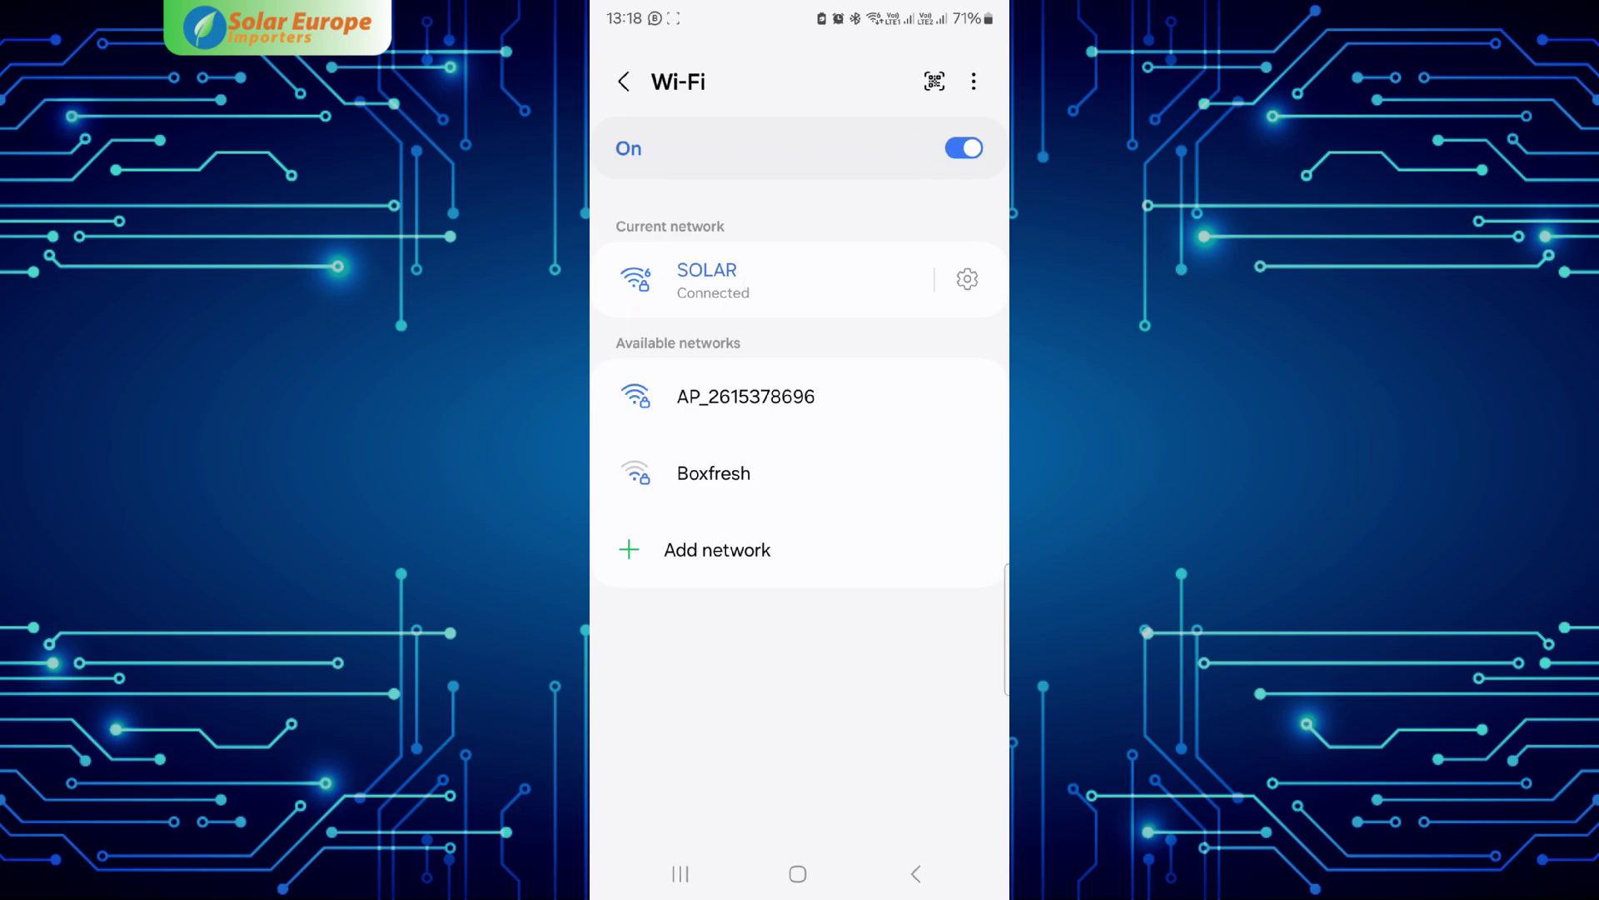
{"action": "left_click", "coordinate": [915, 874]}
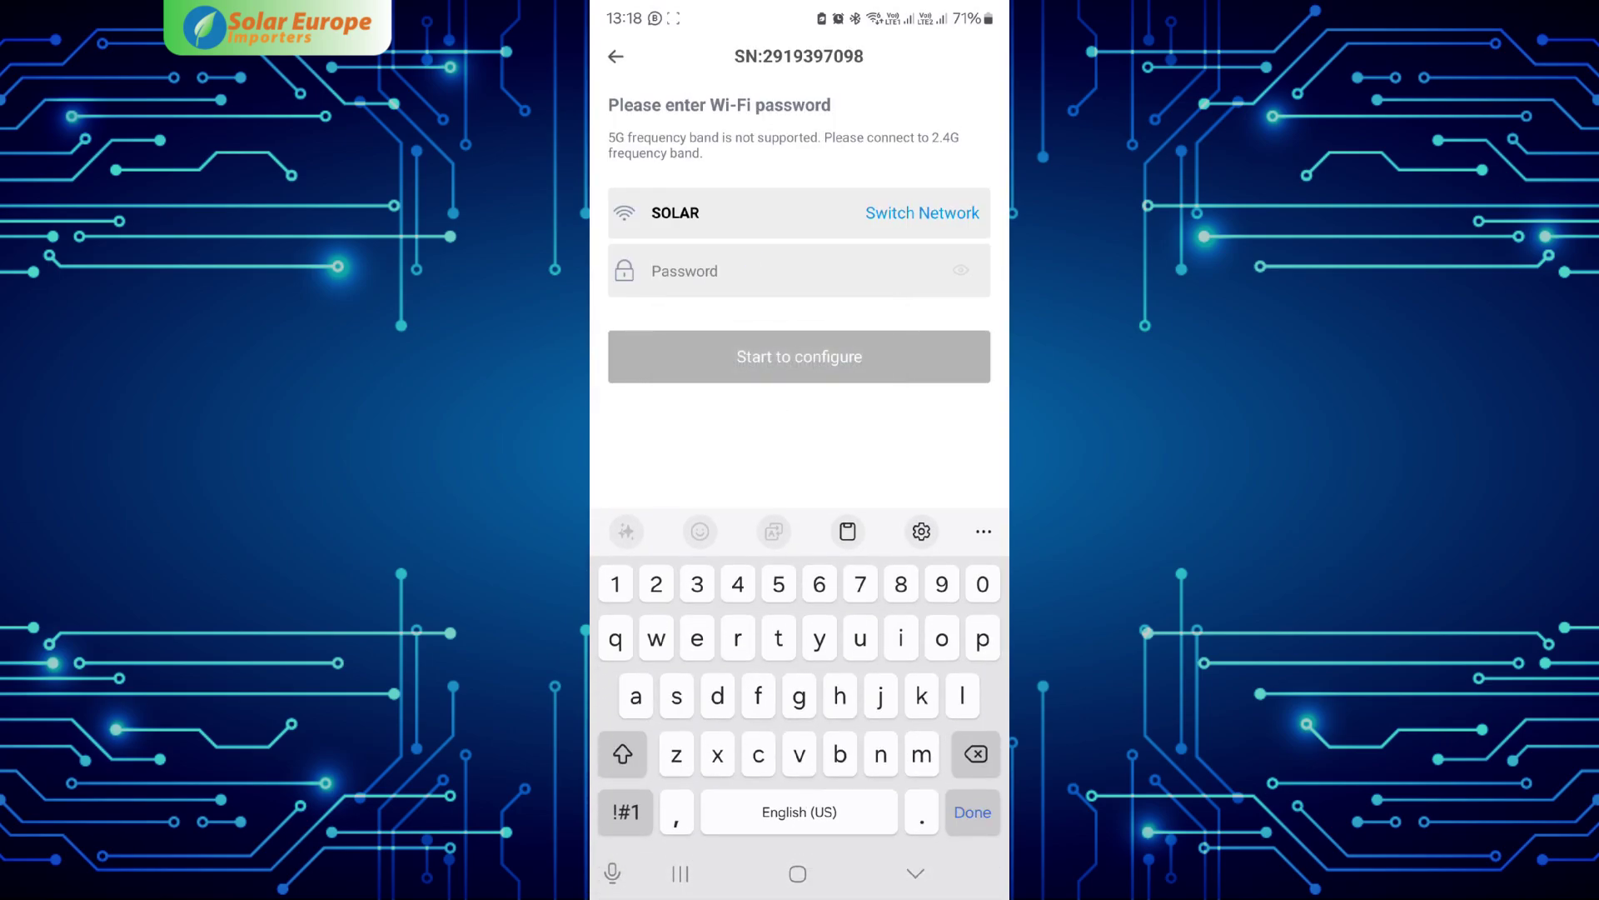
{"action": "left_click", "coordinate": [683, 280]}
{"action": "left_click", "coordinate": [656, 233]}
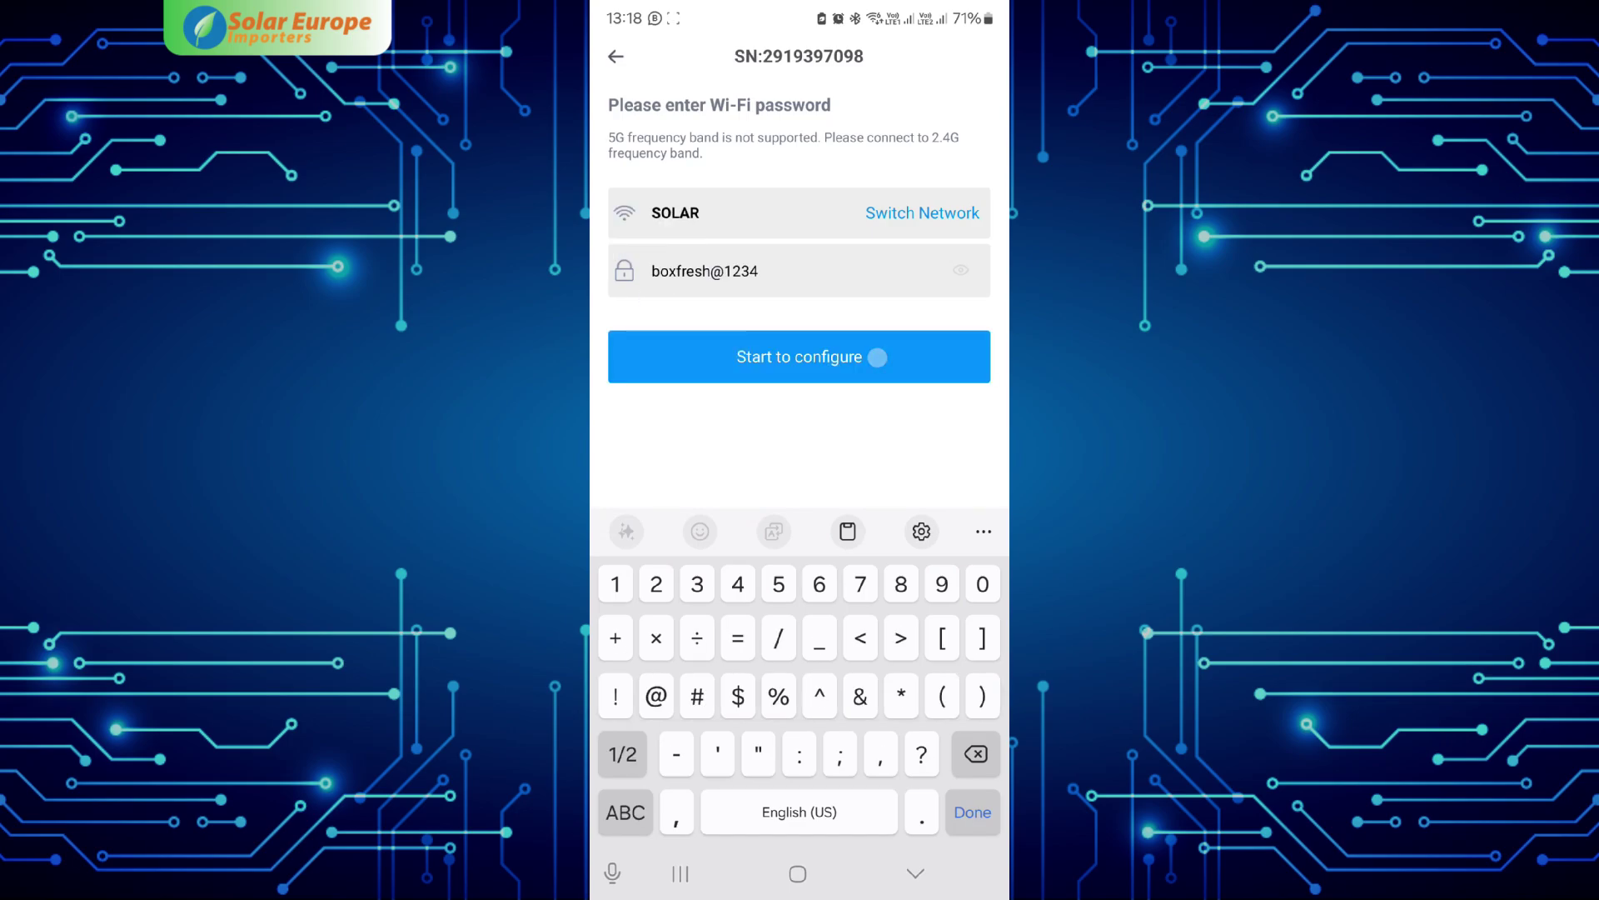
{"action": "left_click", "coordinate": [877, 357]}
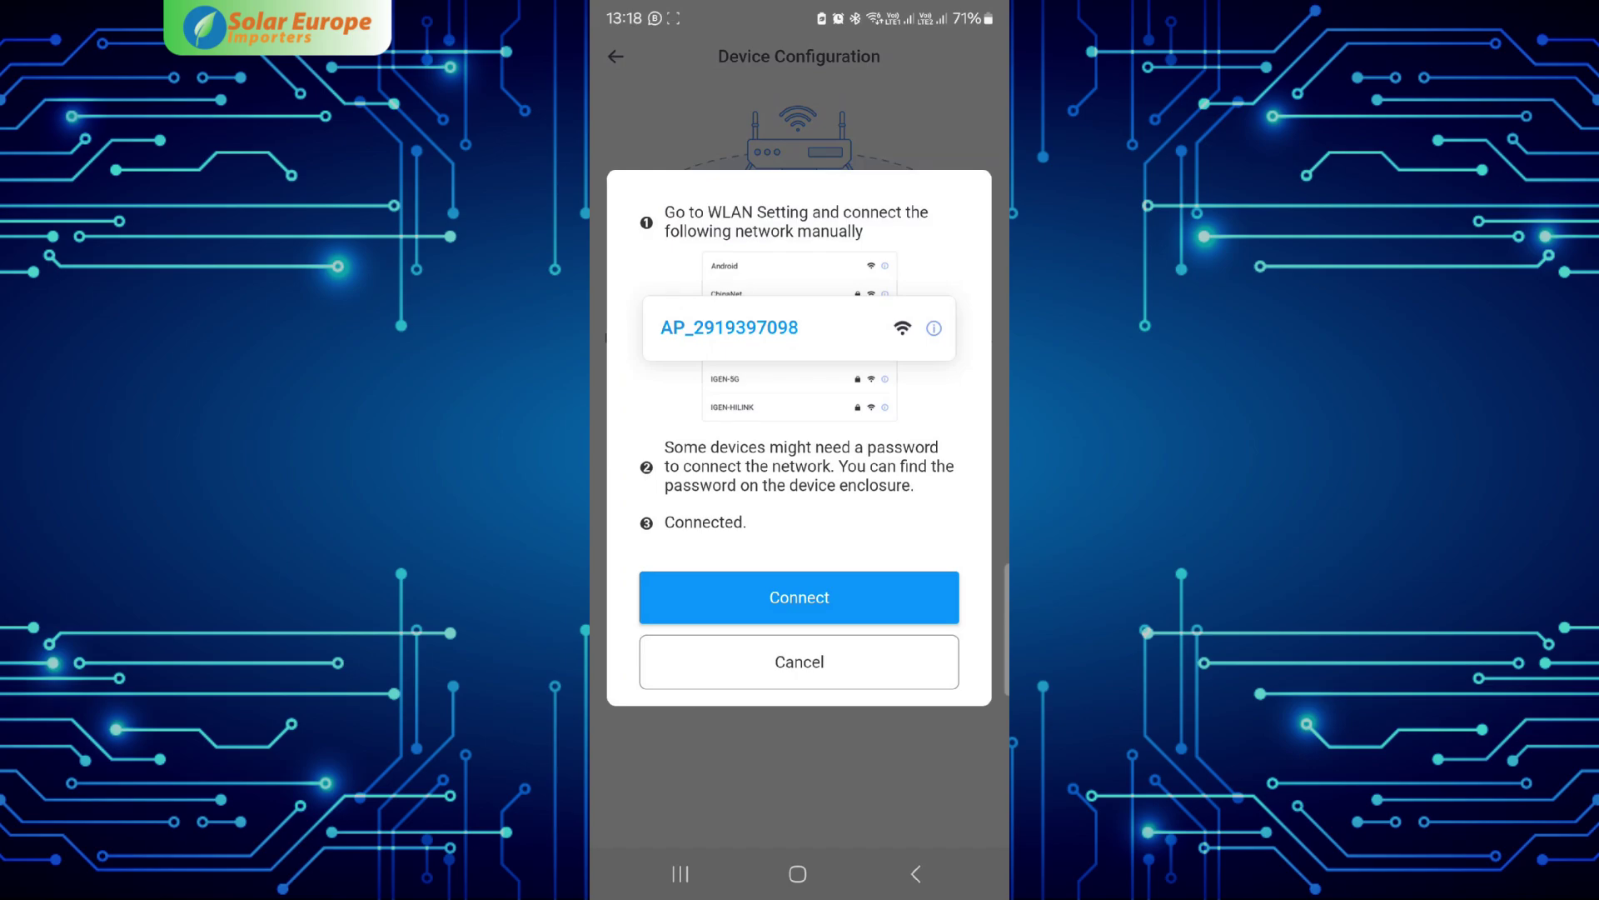
{"action": "left_click", "coordinate": [799, 598]}
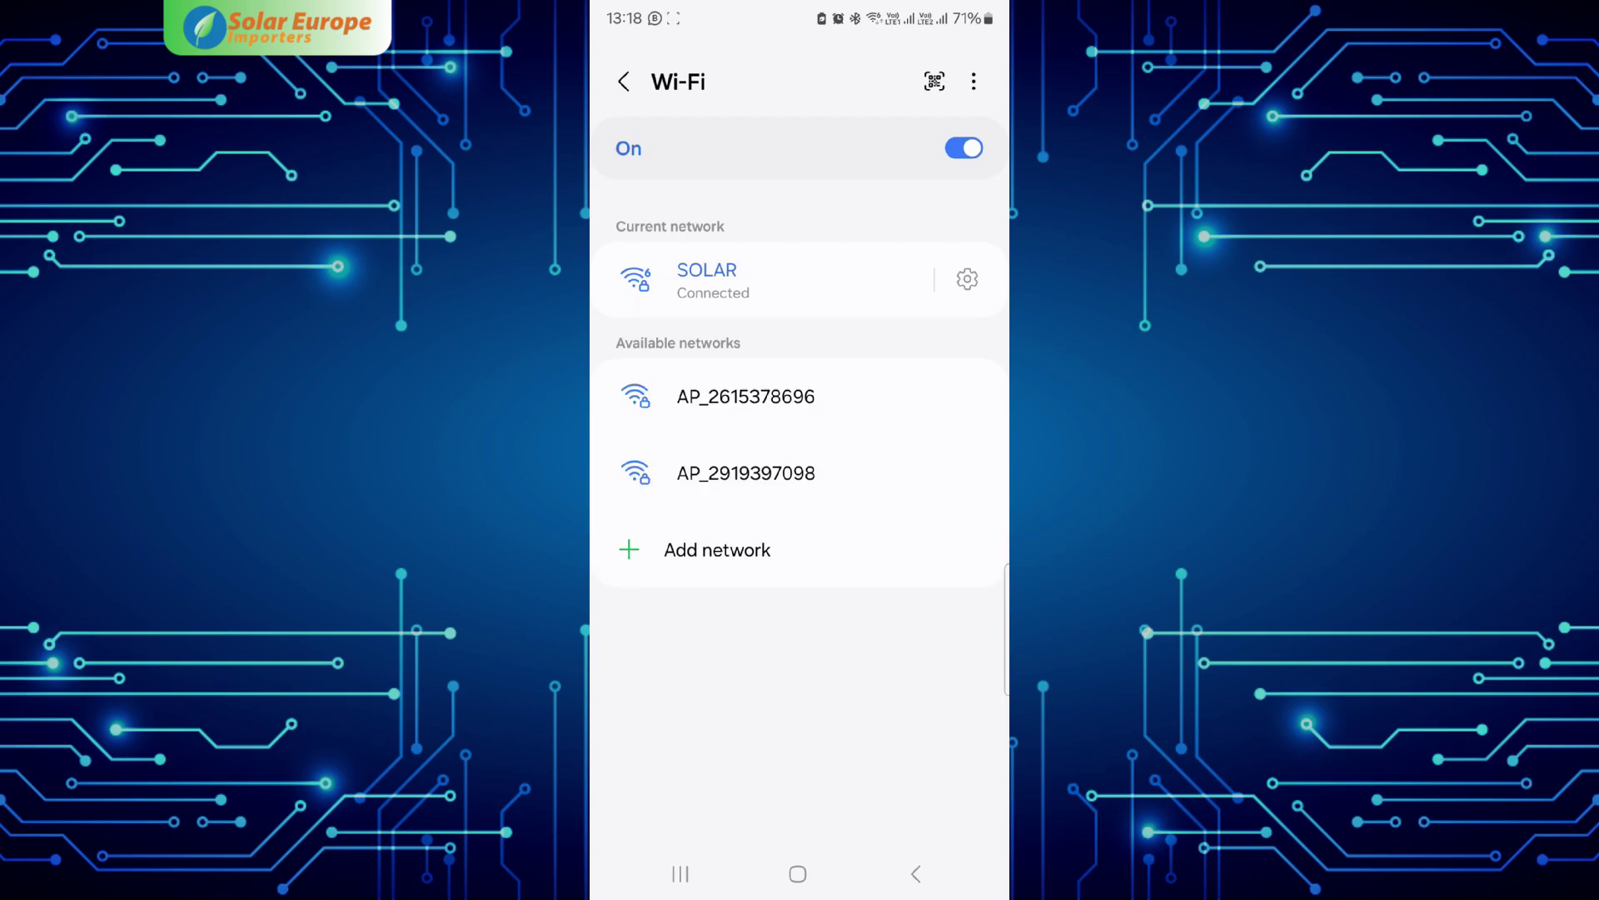
{"action": "left_click", "coordinate": [871, 472]}
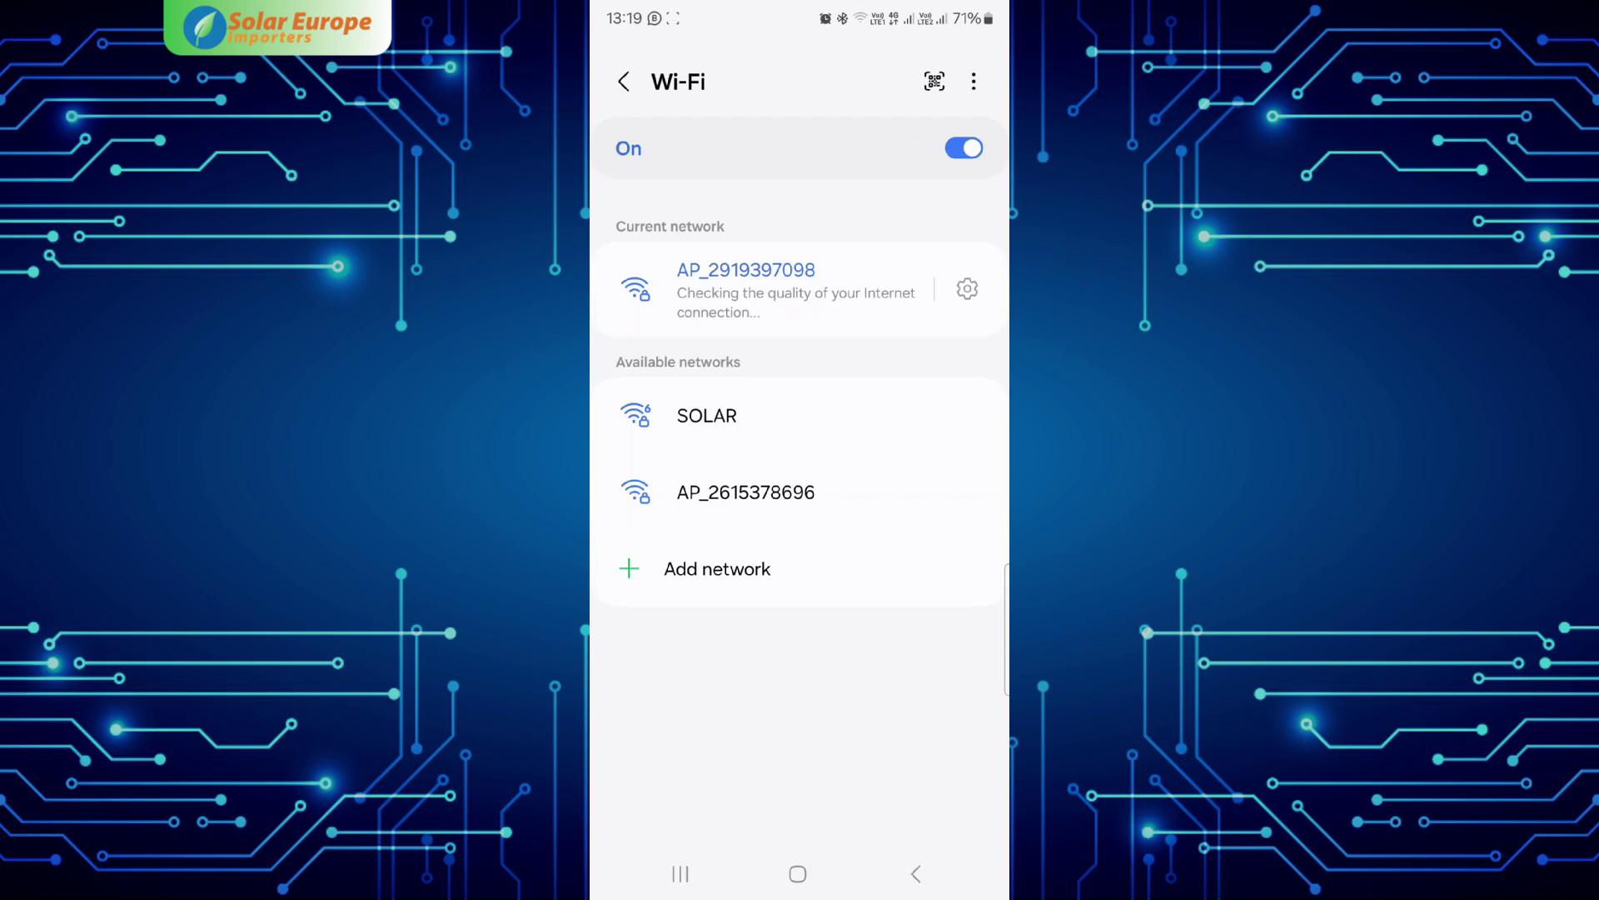
{"action": "left_click", "coordinate": [916, 872]}
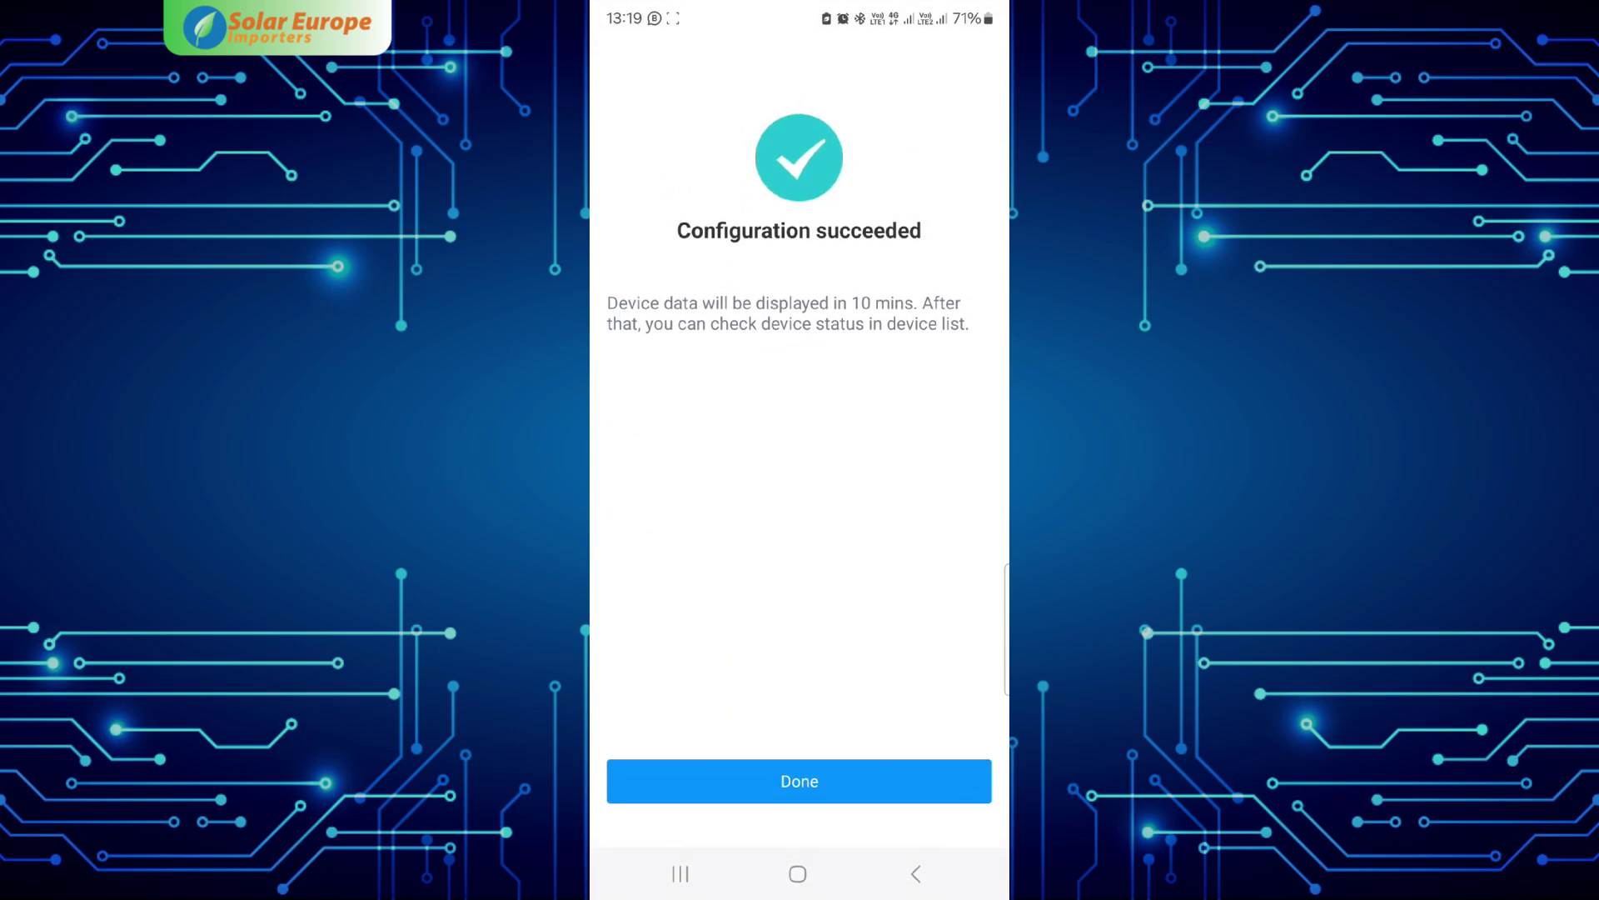
{"action": "left_click", "coordinate": [801, 781]}
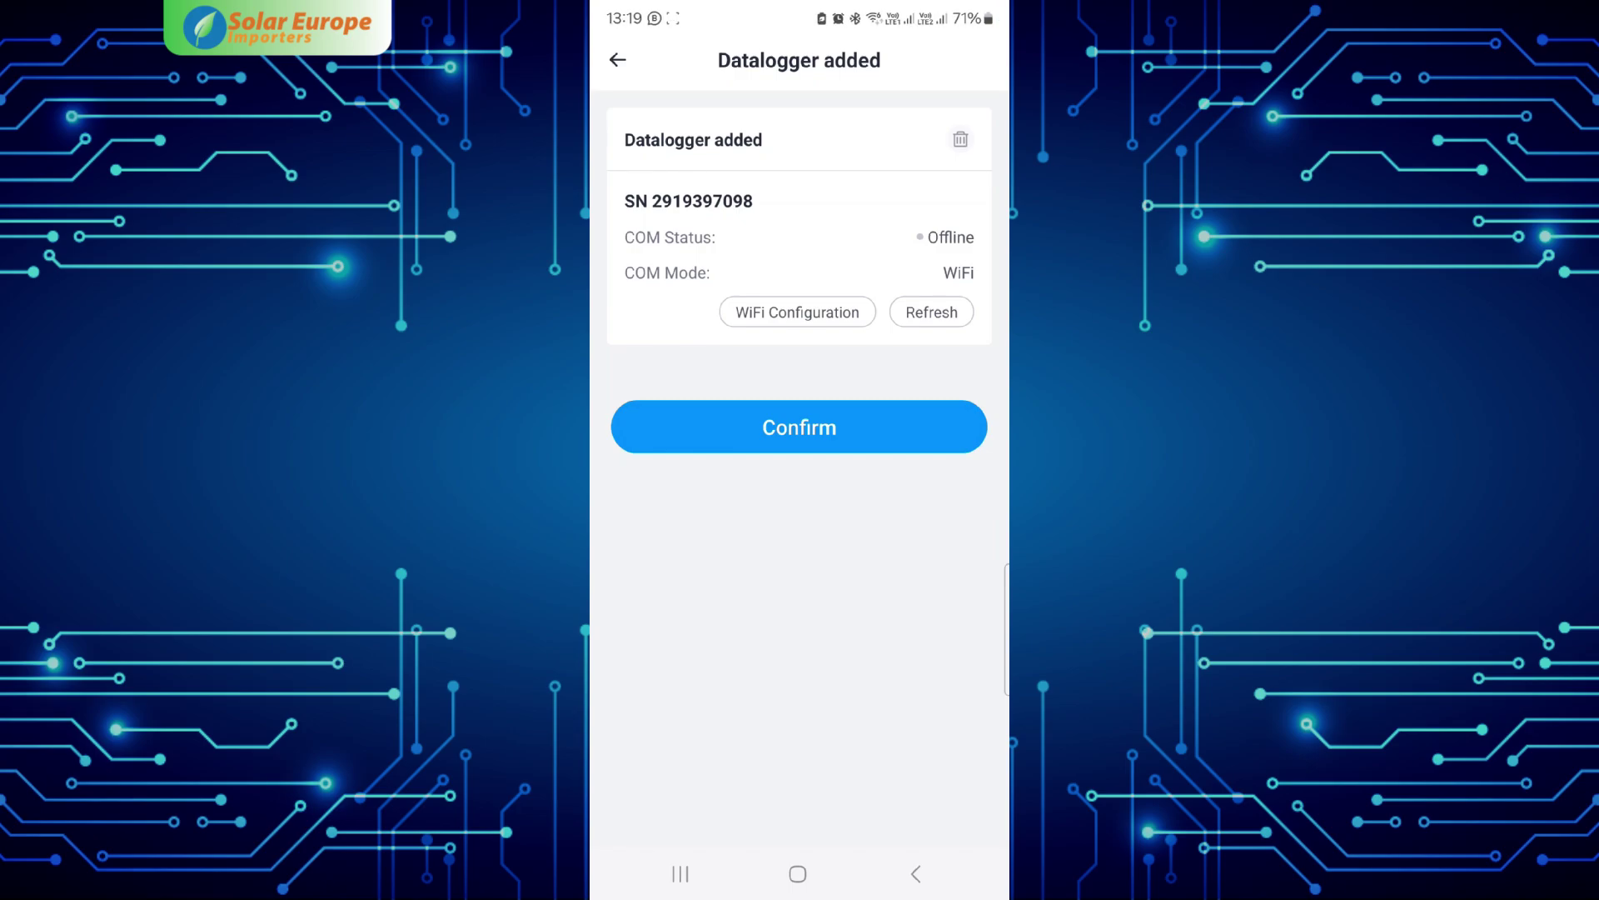
{"action": "left_click", "coordinate": [850, 425]}
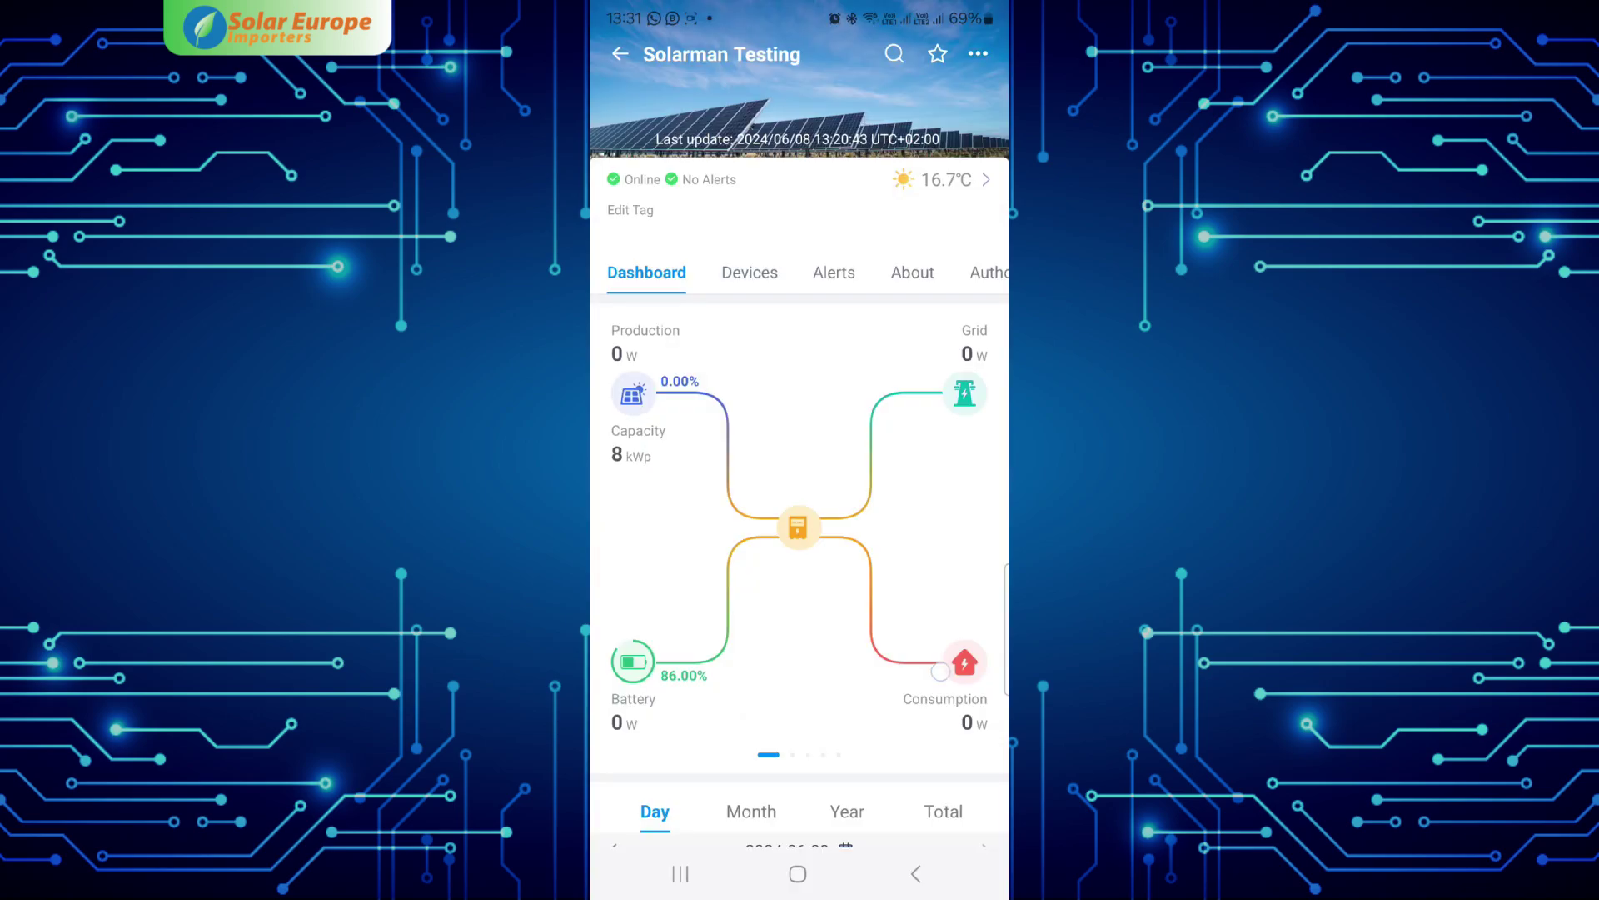
{"action": "left_click_drag", "start_coordinate": [925, 524], "coordinate": [651, 525]}
{"action": "left_click", "coordinate": [751, 273]}
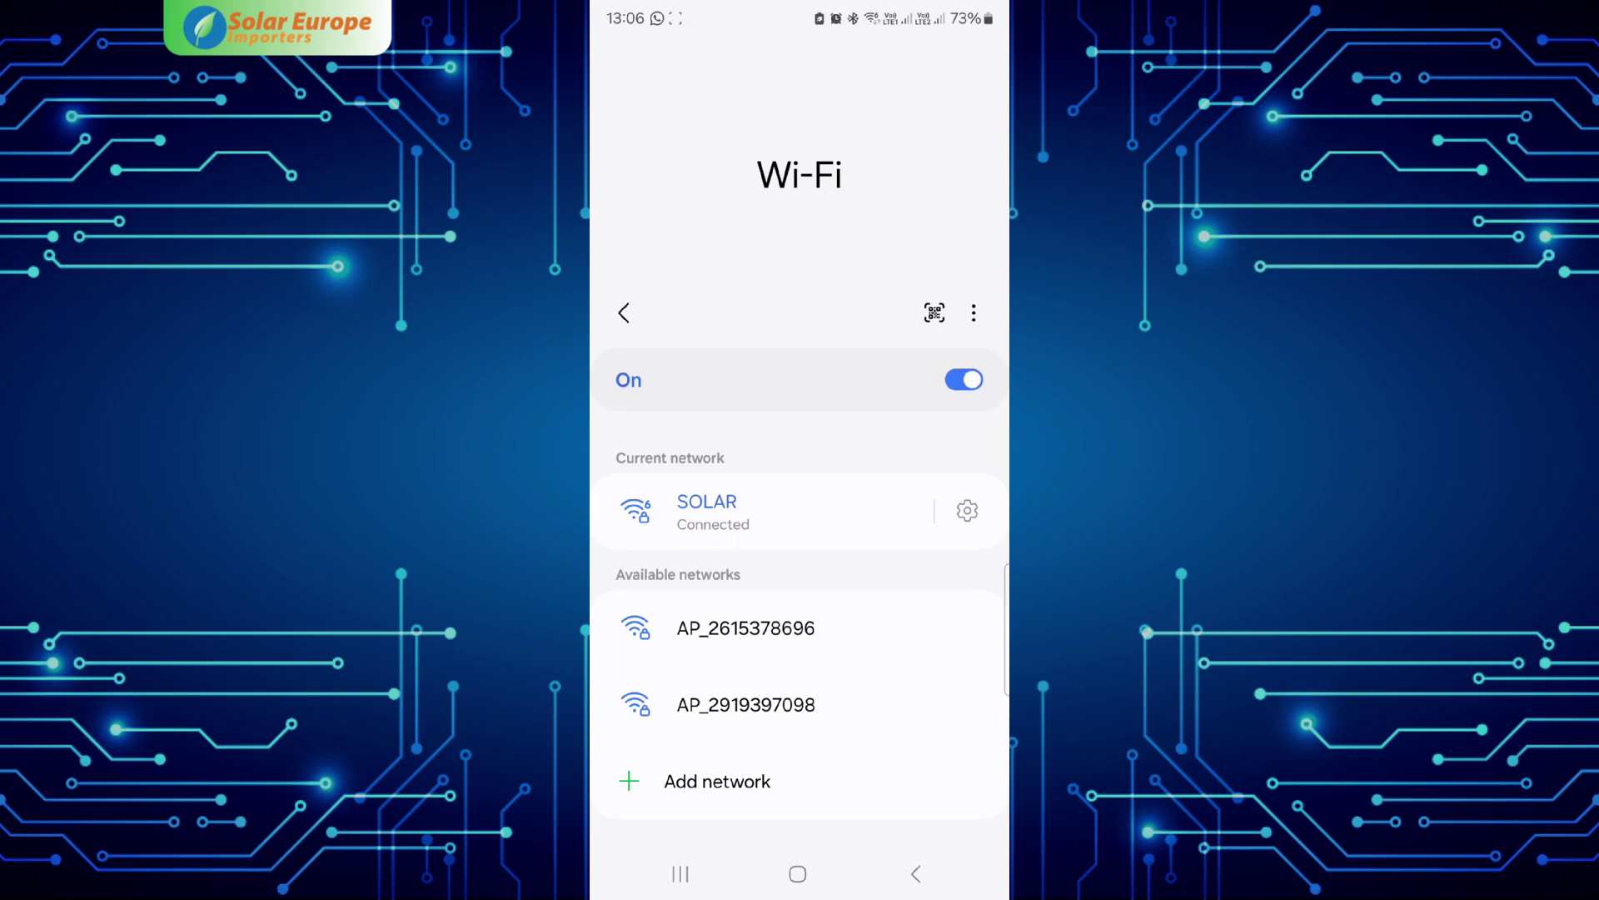
{"action": "left_click", "coordinate": [827, 706]}
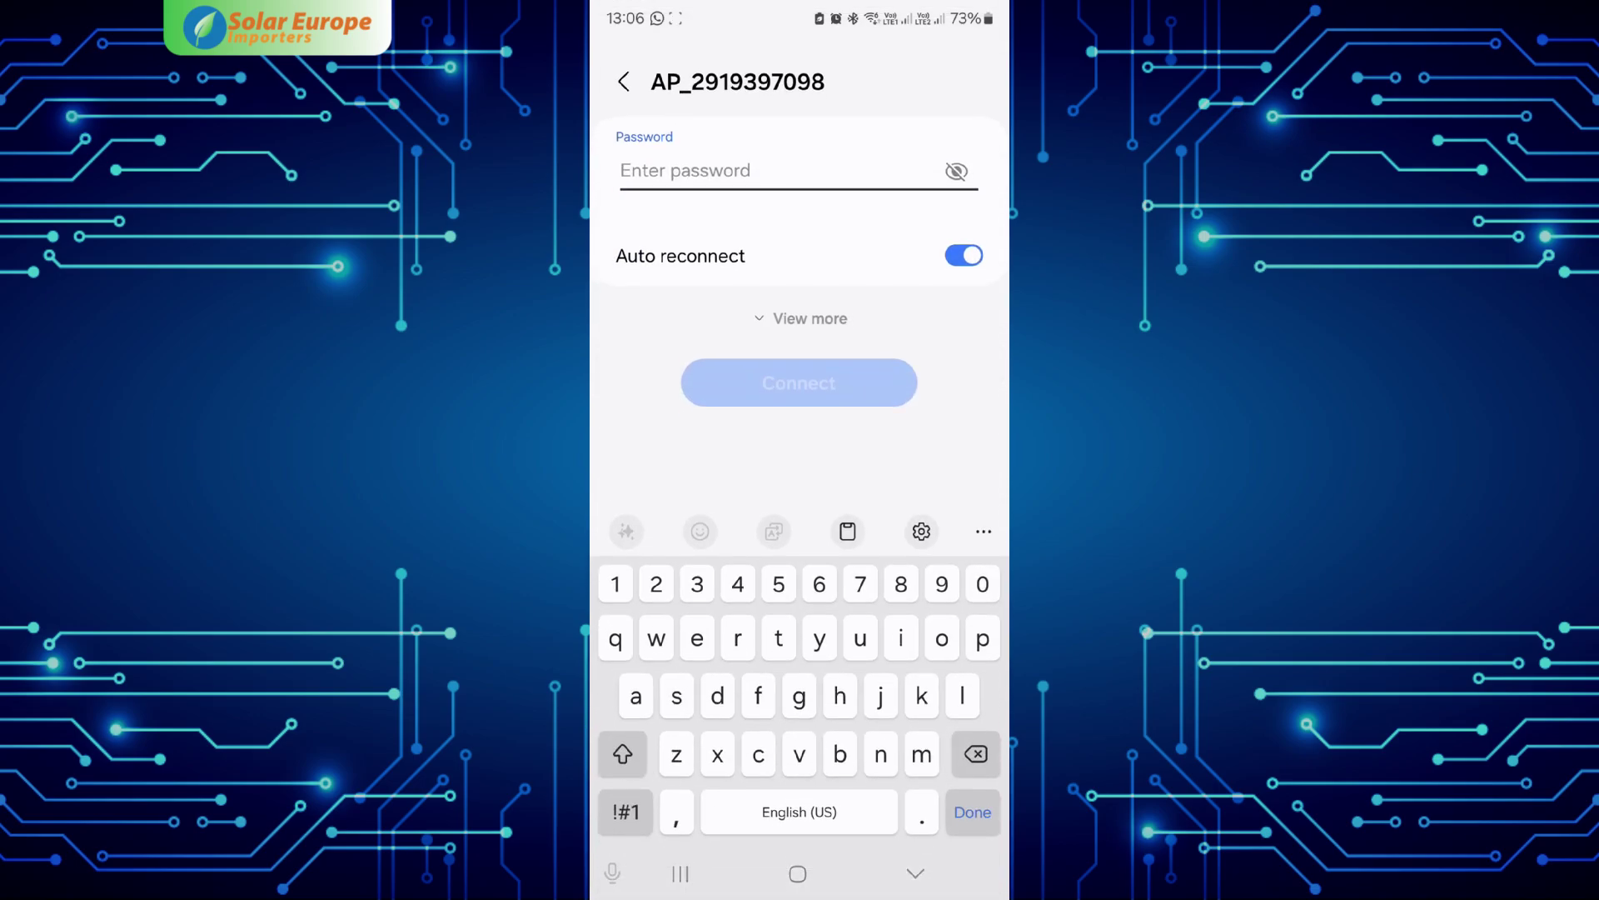
{"action": "left_click", "coordinate": [956, 171]}
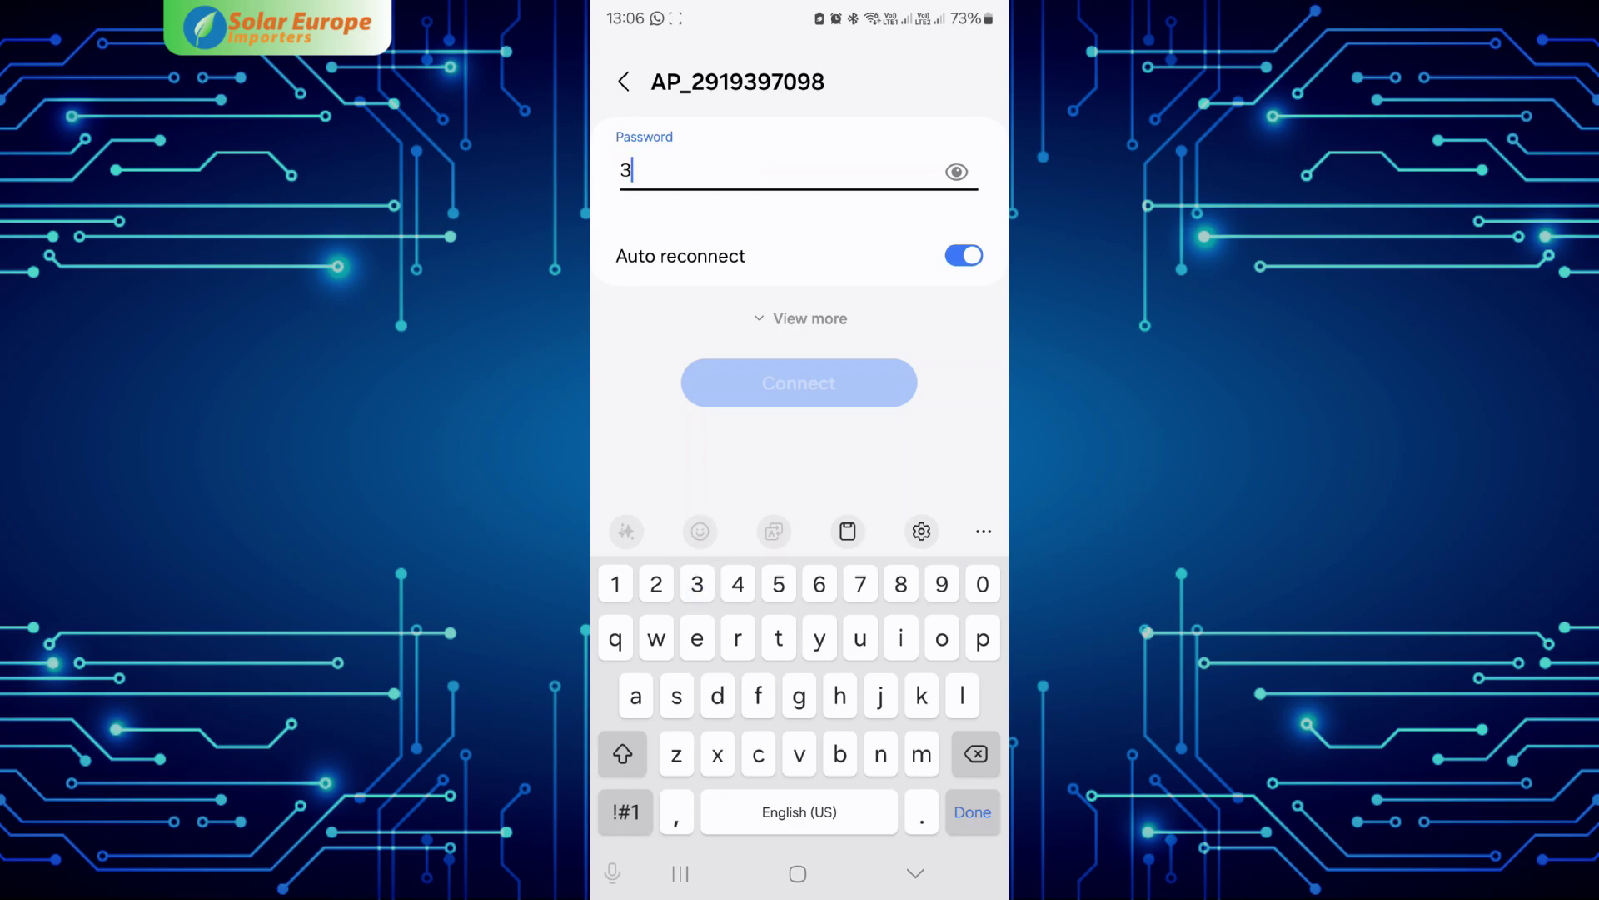
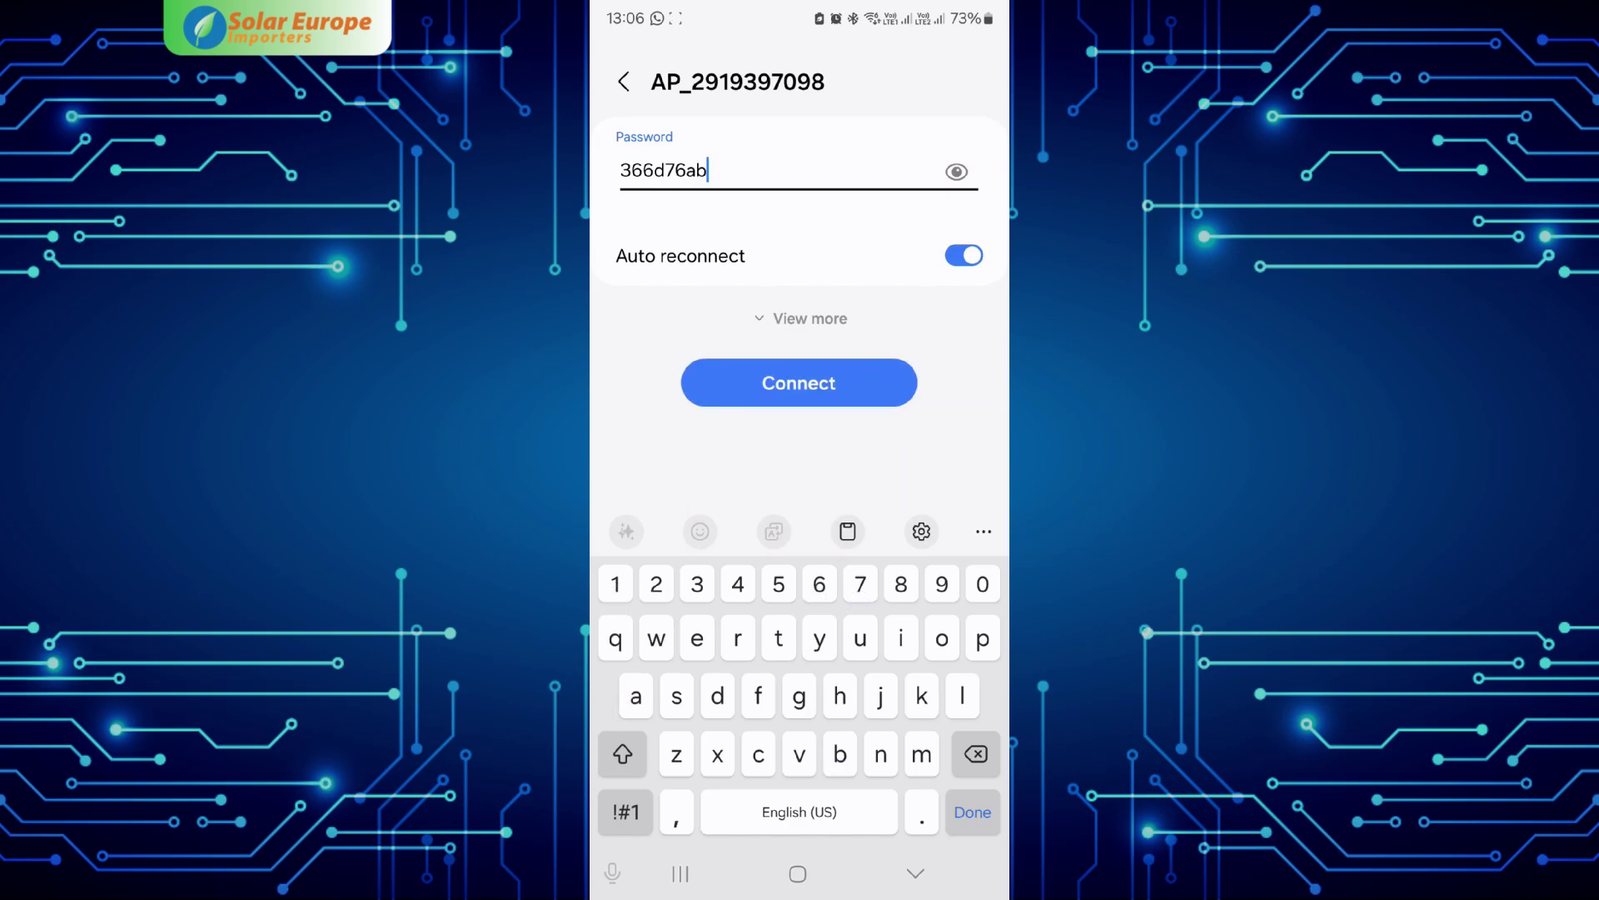
{"action": "left_click", "coordinate": [799, 383]}
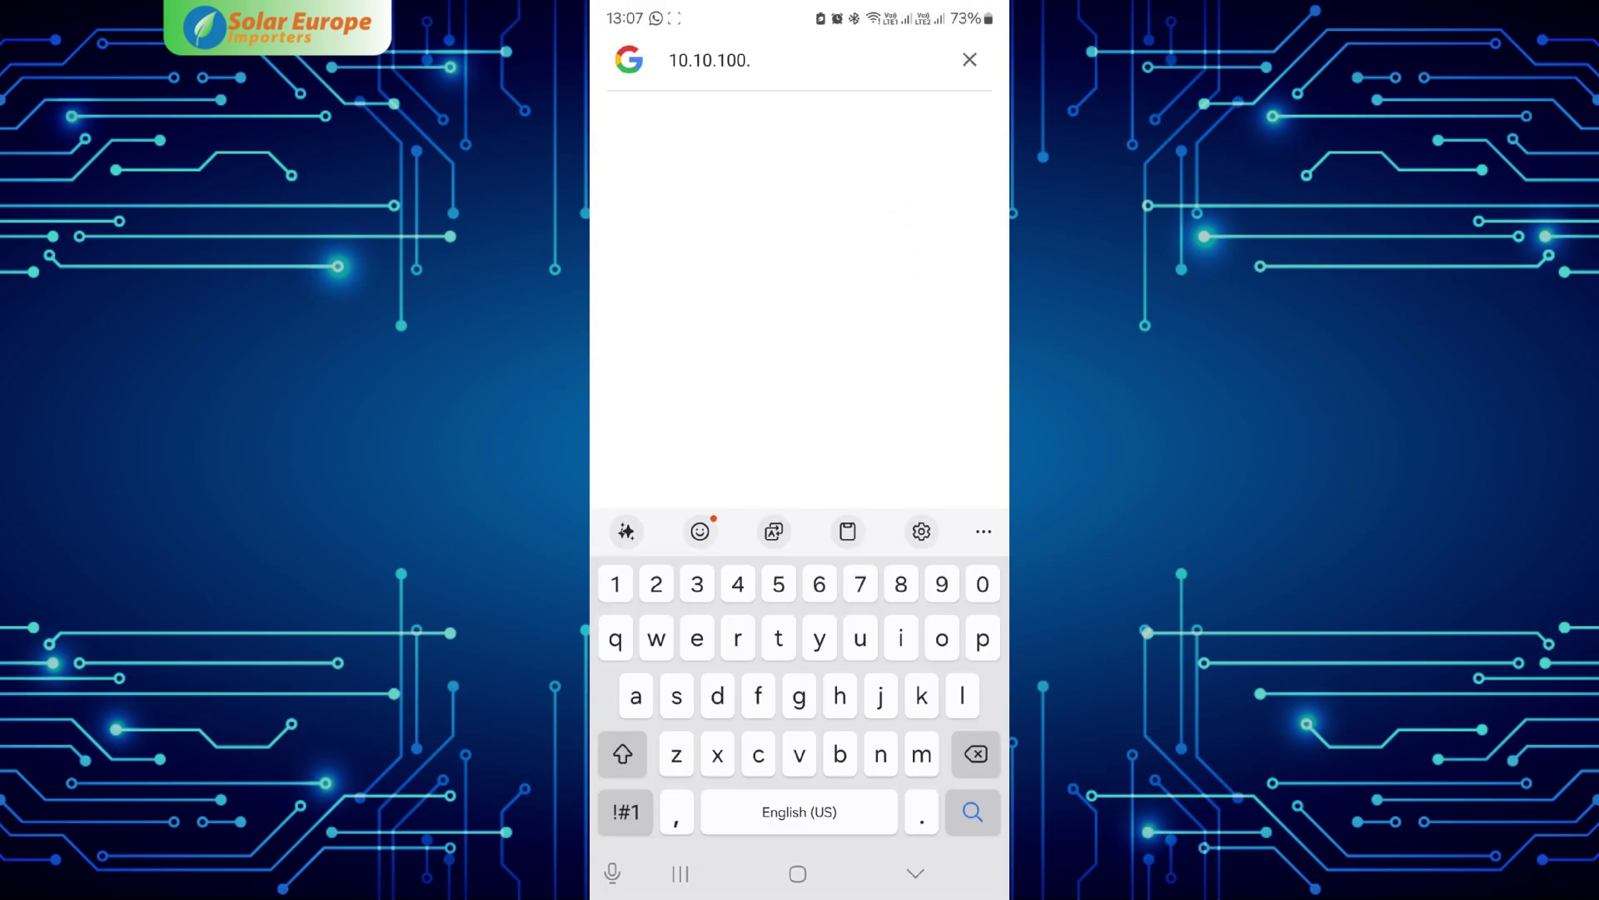
{"action": "type", "text": "254"}
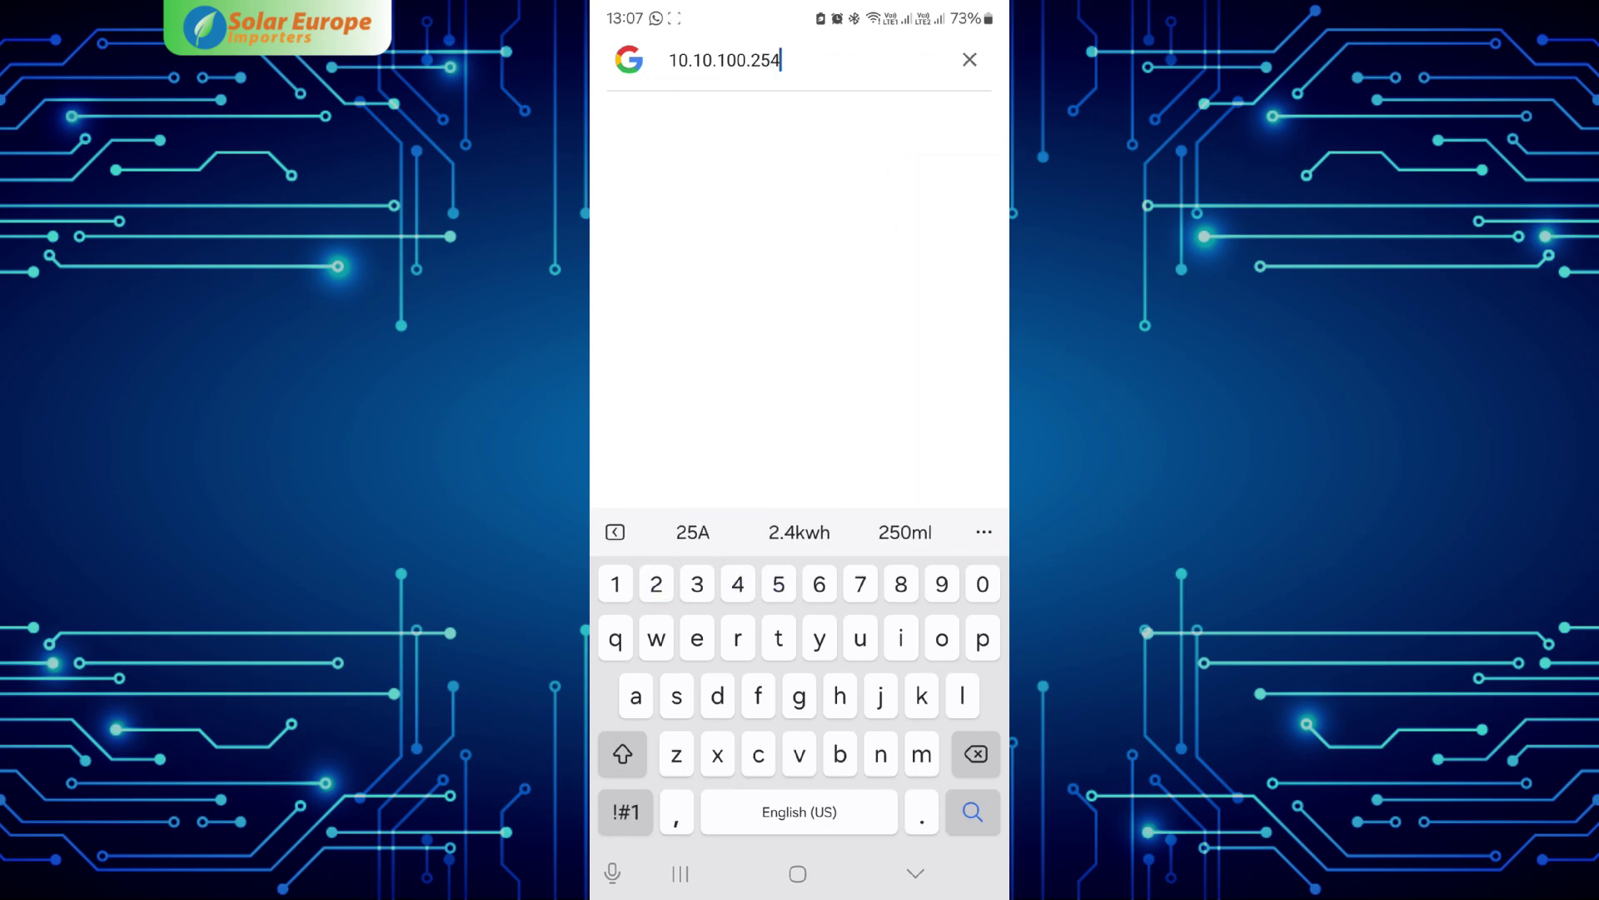
{"action": "left_click", "coordinate": [973, 810]}
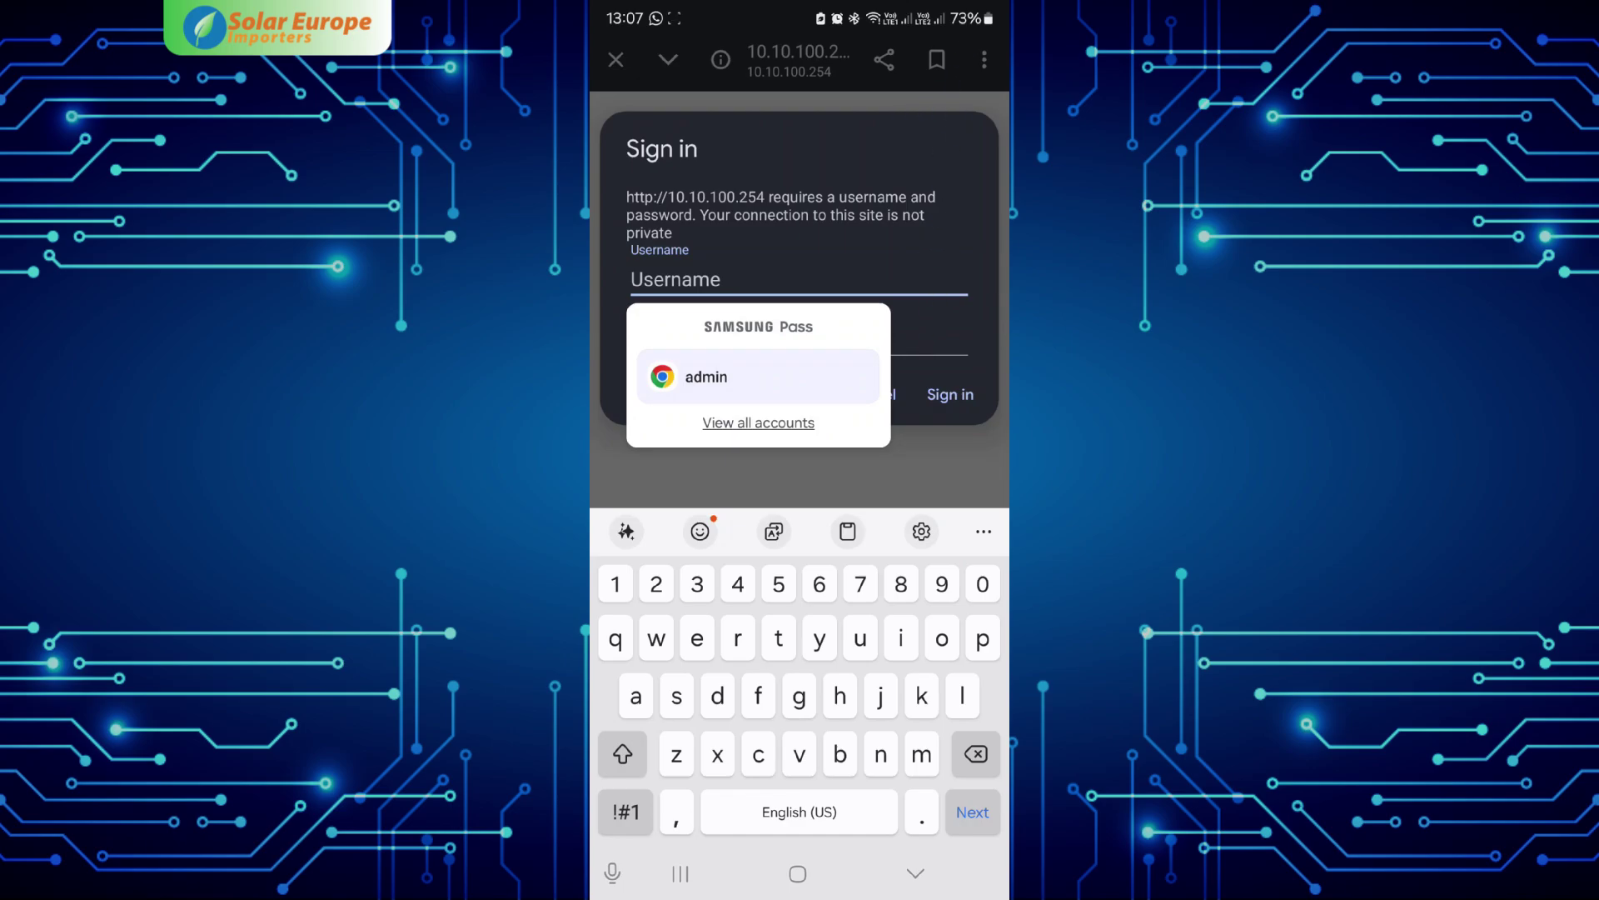
{"action": "left_click", "coordinate": [973, 811]}
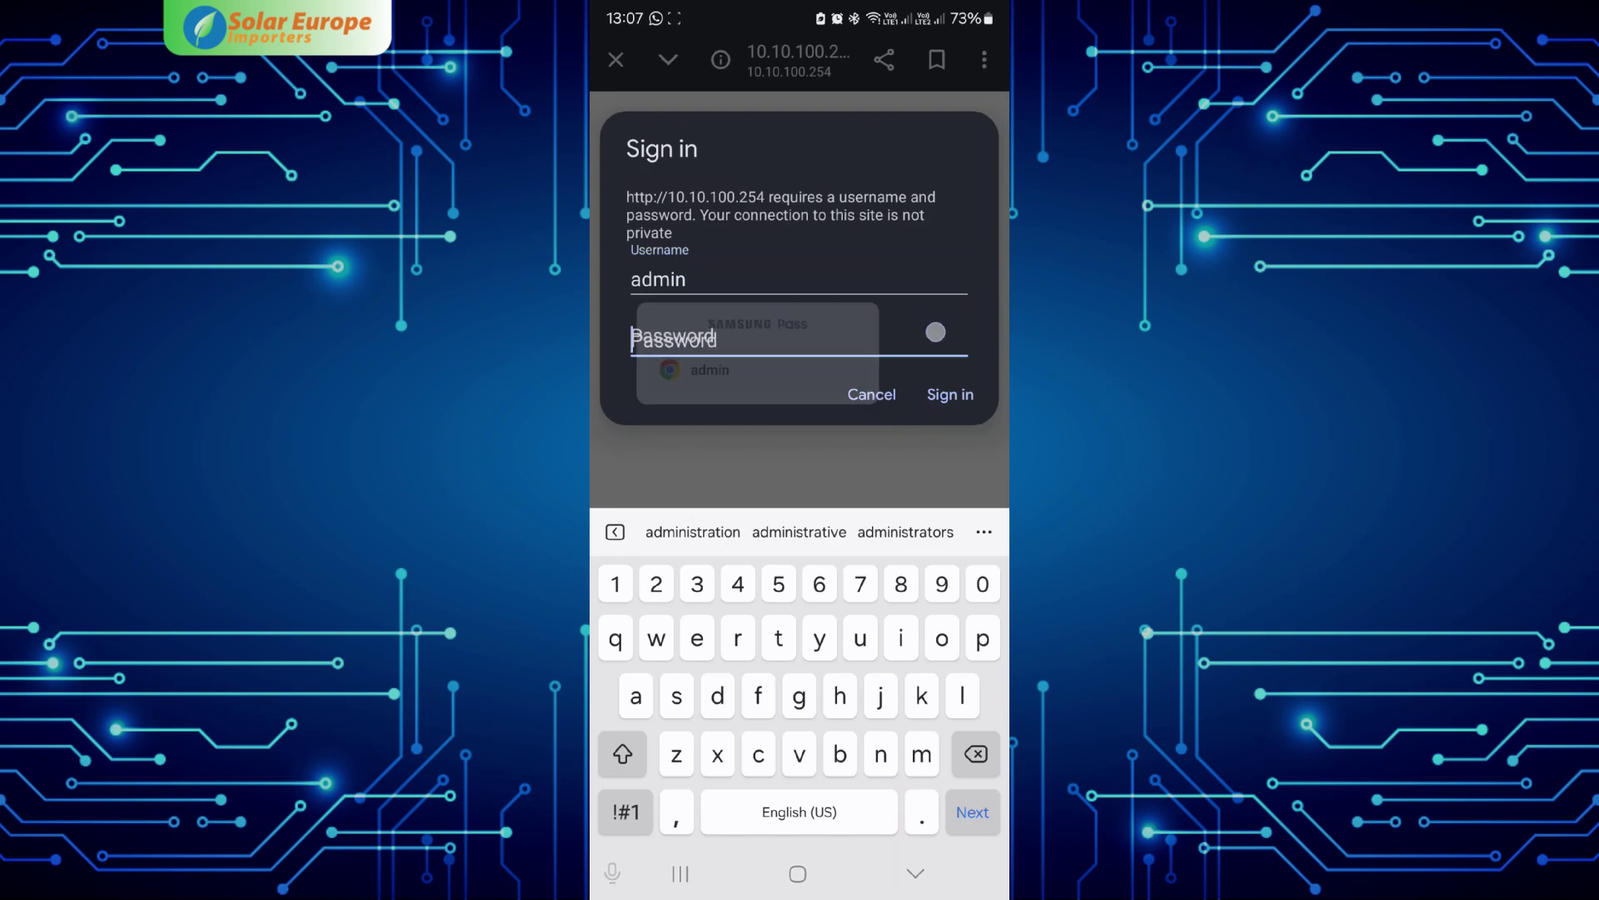
Sign in, choose SOLAR from the site survey, enter its password and save to restart the logger.
{"action": "left_click", "coordinate": [949, 394]}
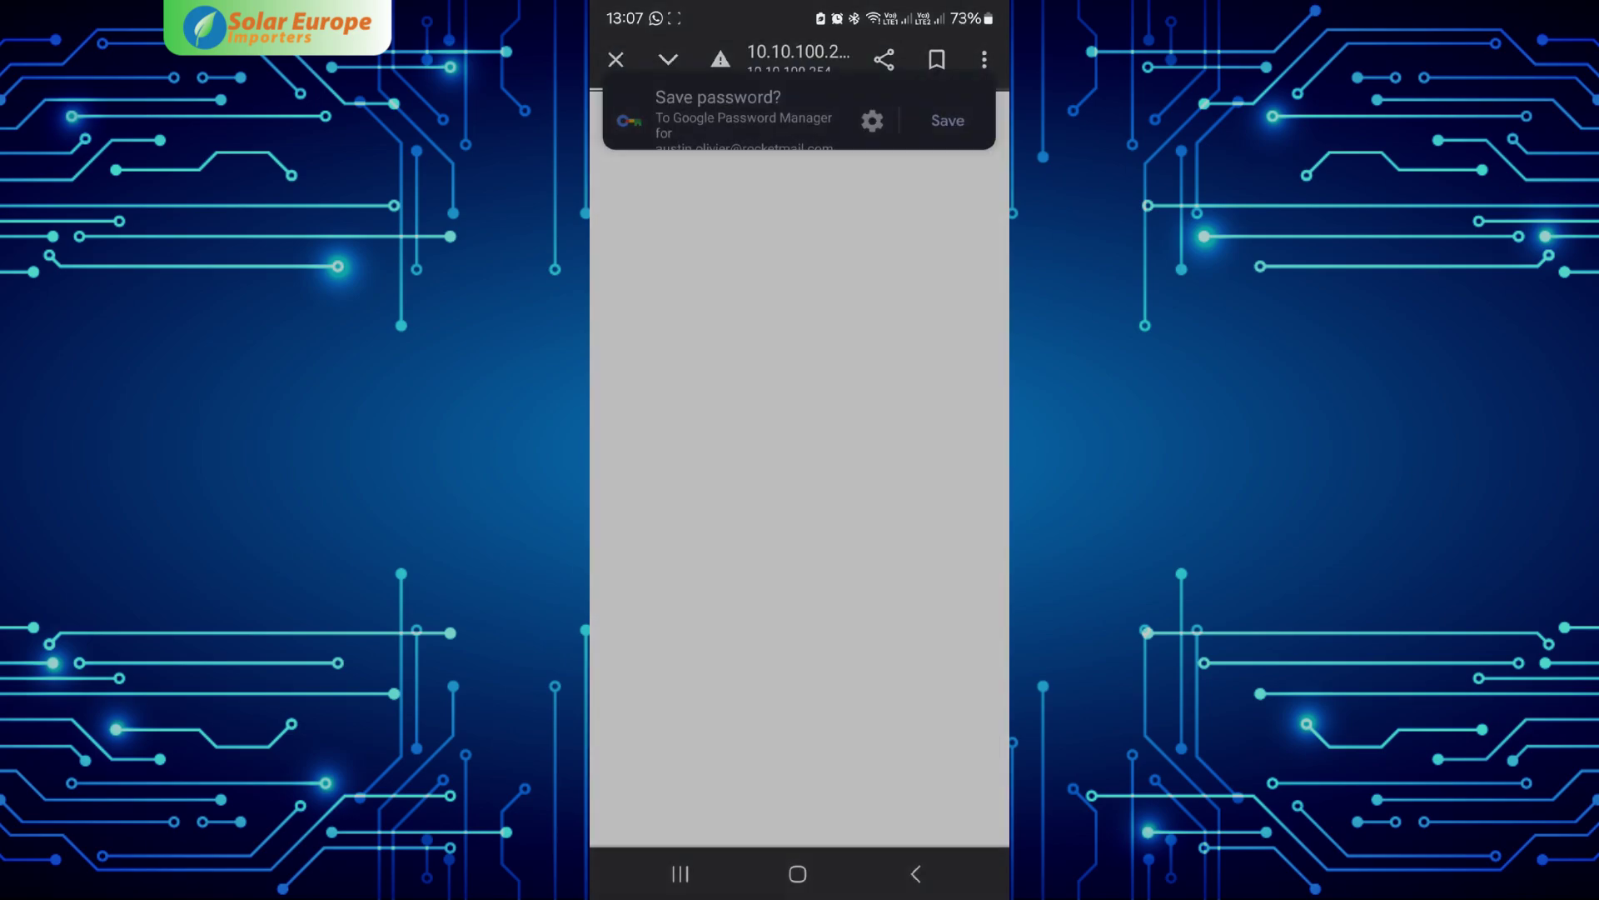
{"action": "scroll", "coordinate": [737, 219], "scroll_direction": "up", "scroll_amount": 5}
{"action": "left_click", "coordinate": [647, 235]}
{"action": "scroll", "coordinate": [799, 350], "scroll_direction": "right", "scroll_amount": 3}
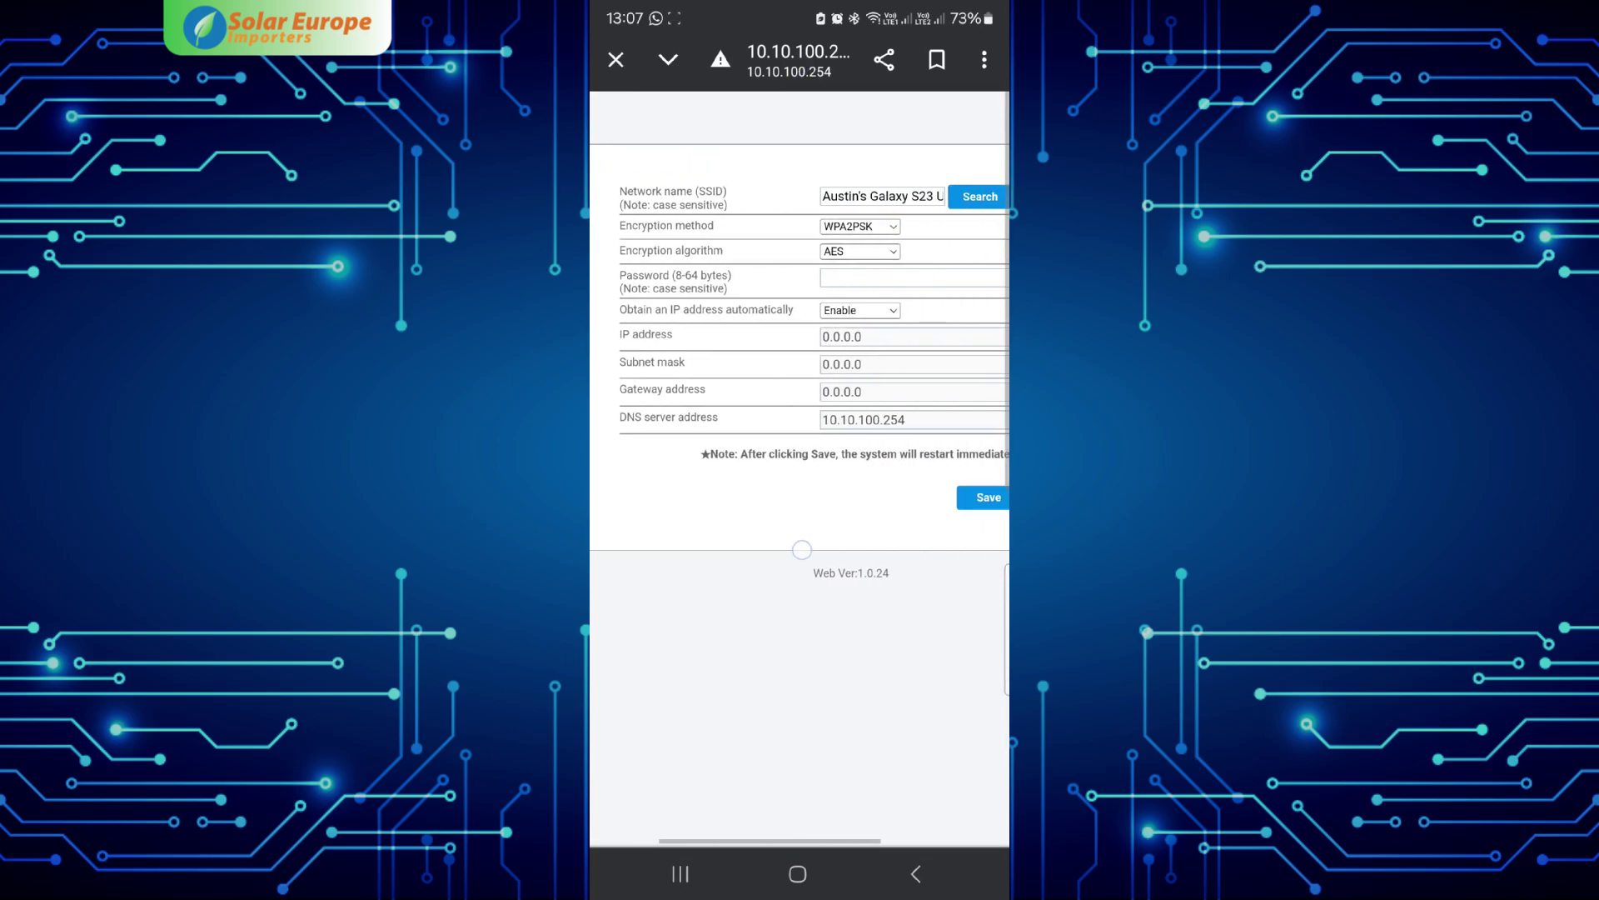
{"action": "left_click", "coordinate": [934, 196]}
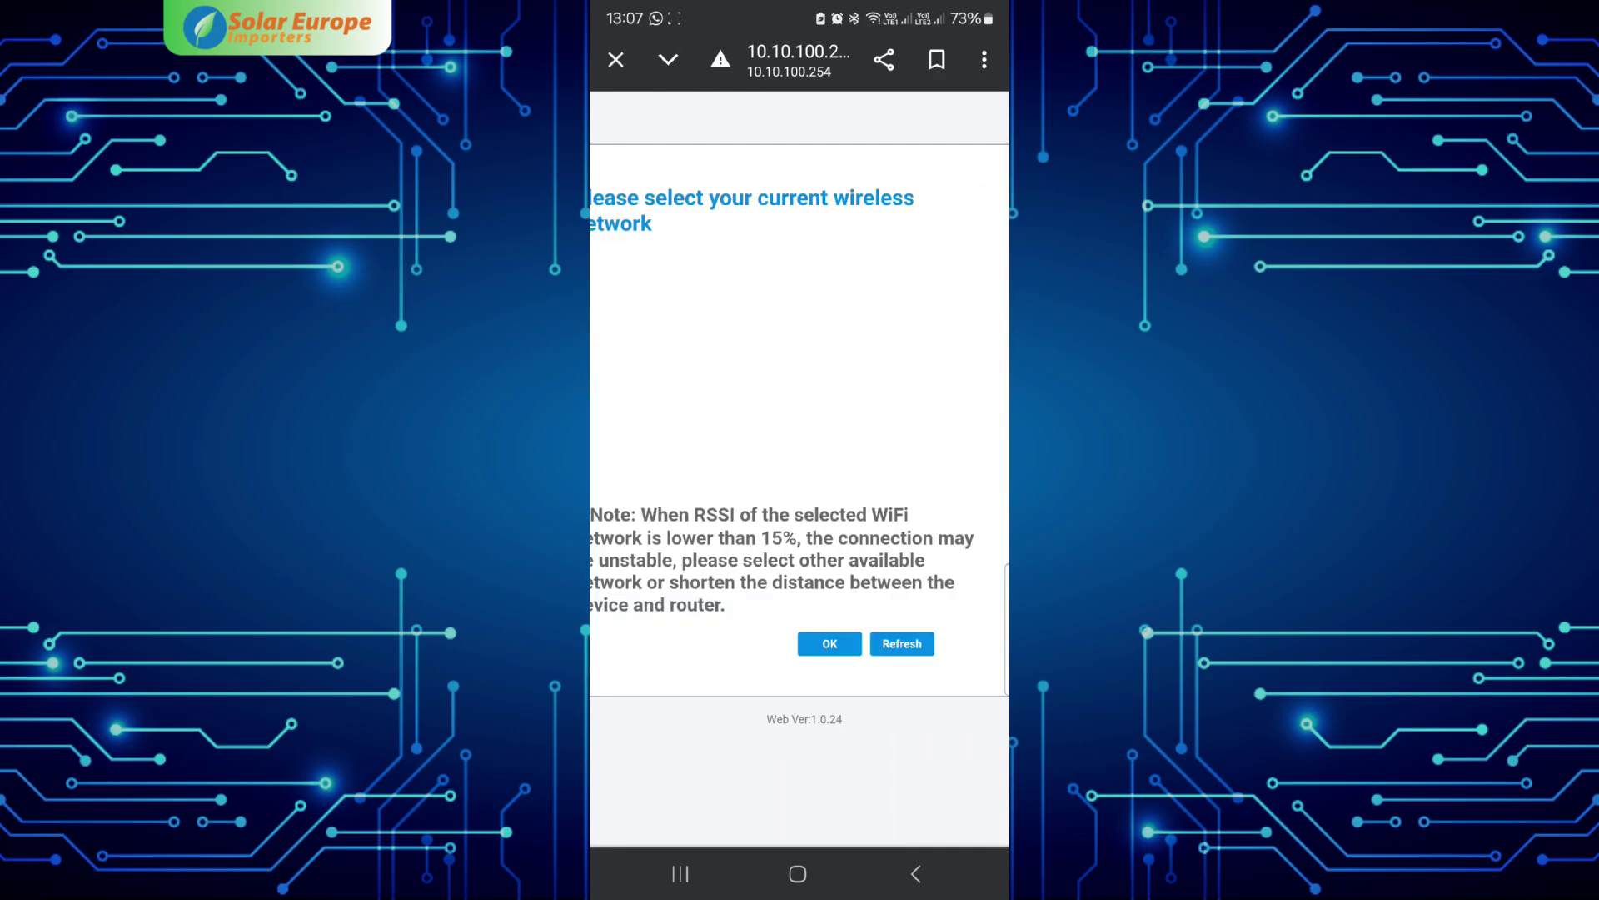
{"action": "scroll", "coordinate": [800, 374], "scroll_direction": "down", "scroll_amount": 3}
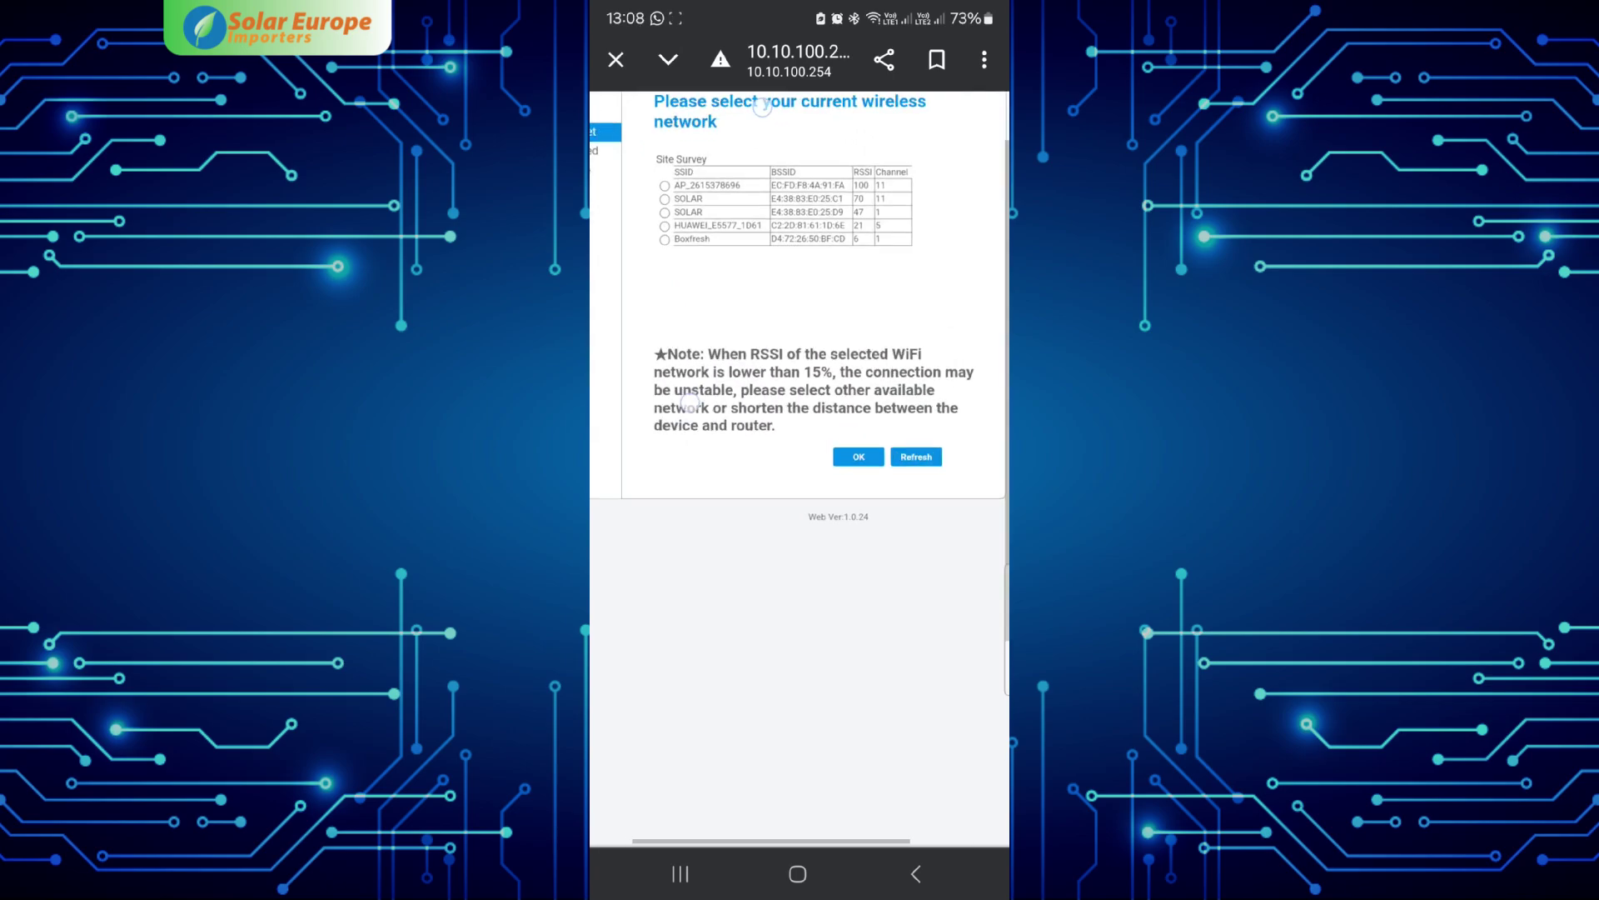
{"action": "scroll", "coordinate": [800, 314], "scroll_direction": "up", "scroll_amount": 3}
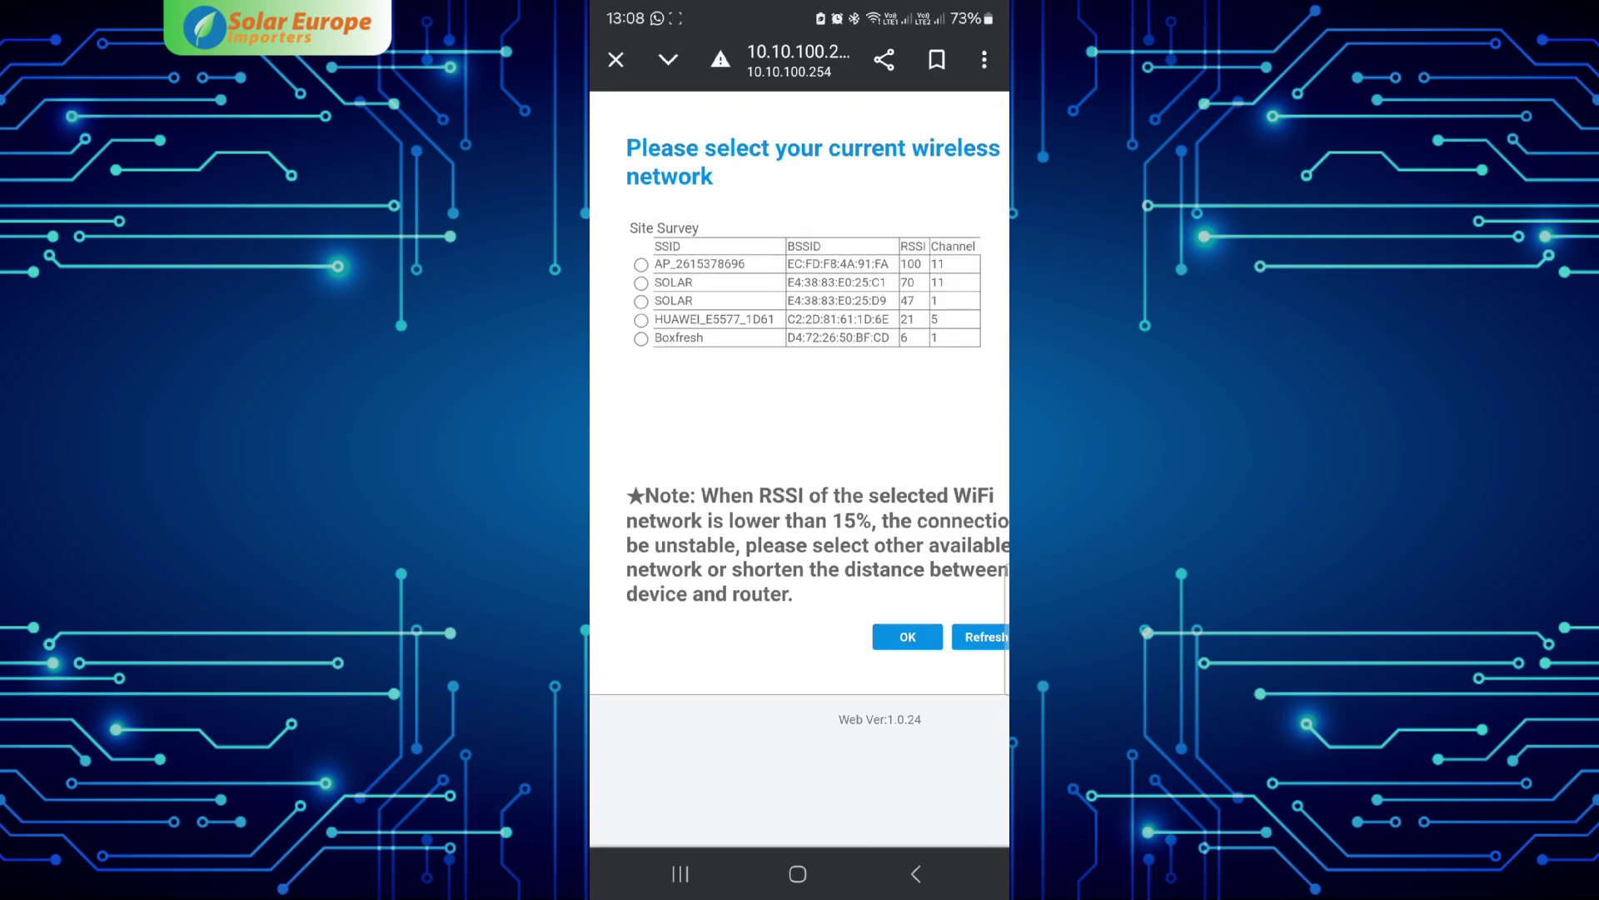
{"action": "left_click", "coordinate": [640, 282]}
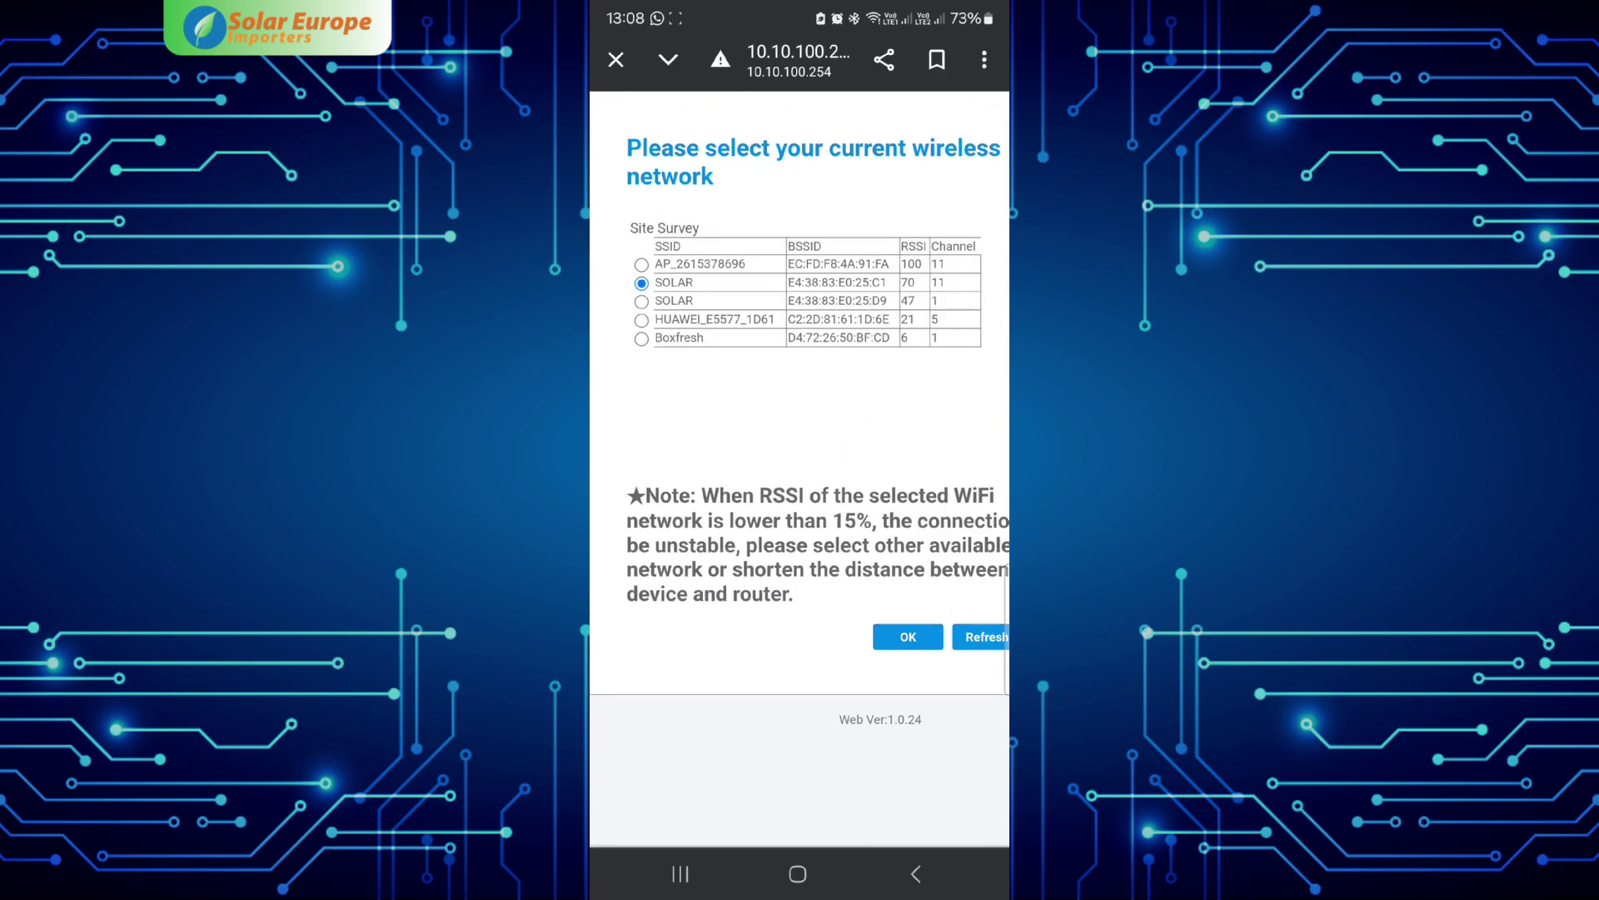
{"action": "left_click", "coordinate": [908, 636]}
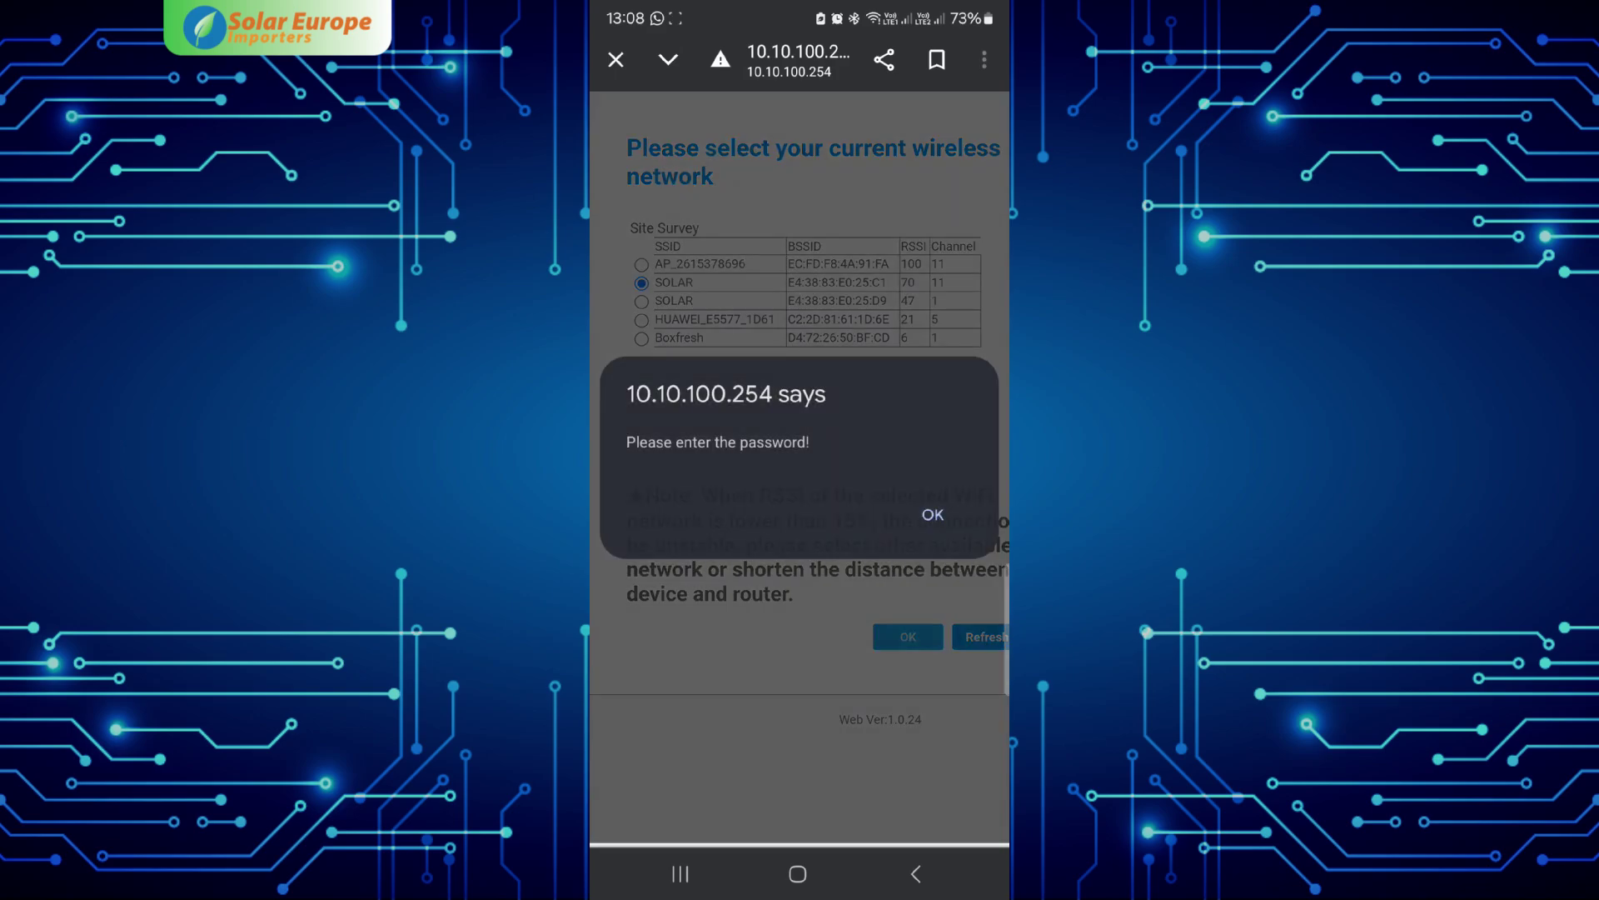
{"action": "left_click", "coordinate": [933, 515]}
{"action": "left_click", "coordinate": [903, 231]}
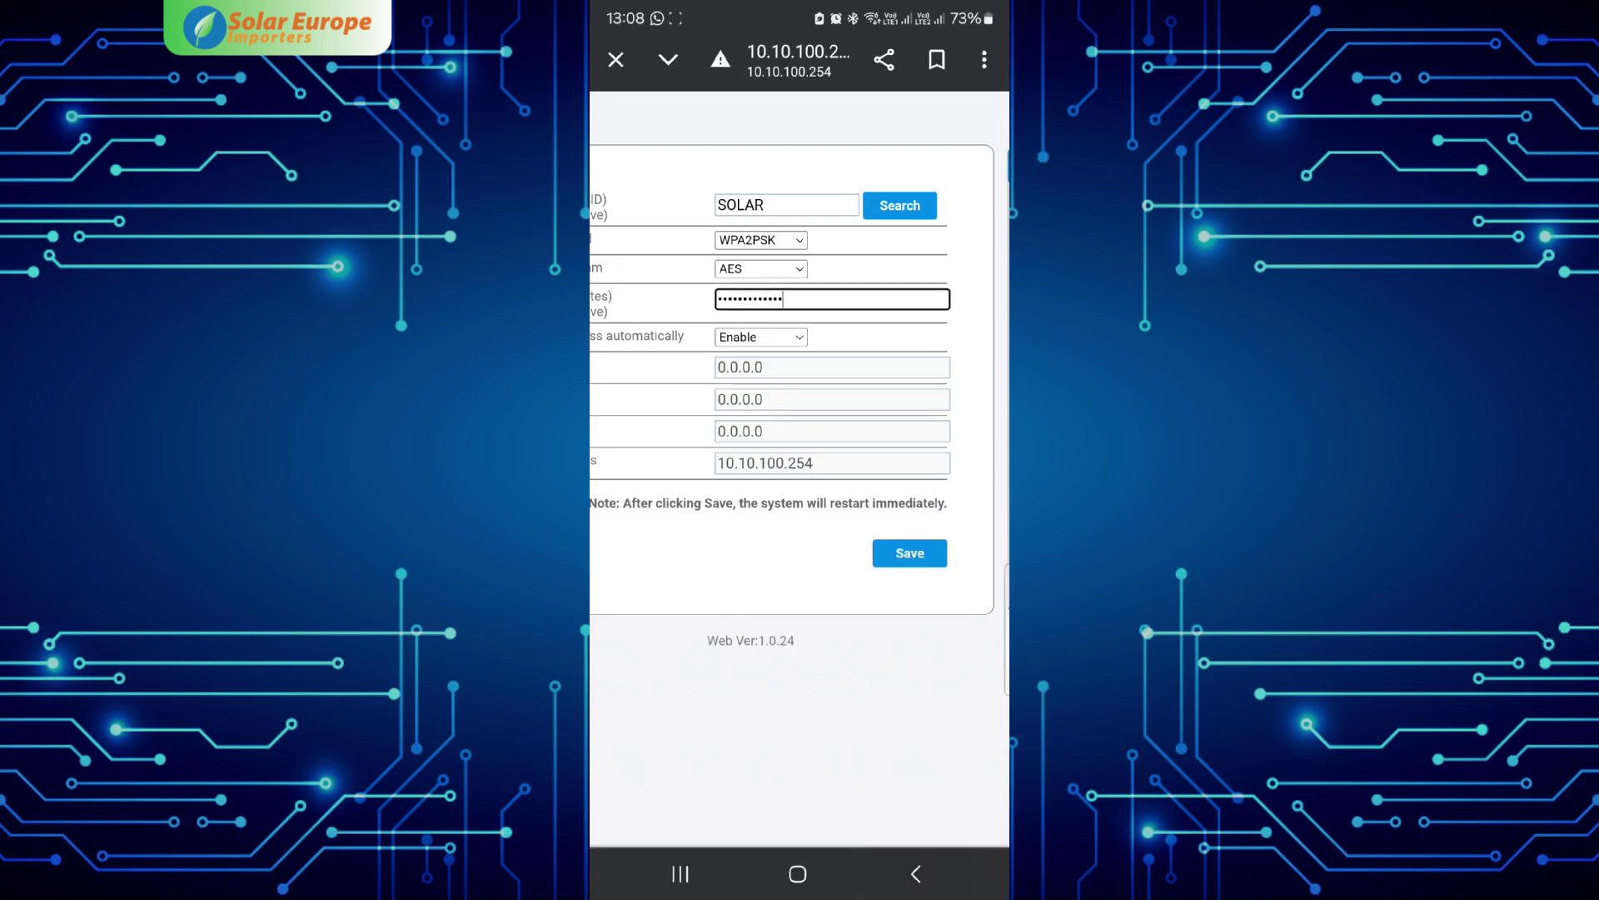
{"action": "left_click", "coordinate": [909, 552]}
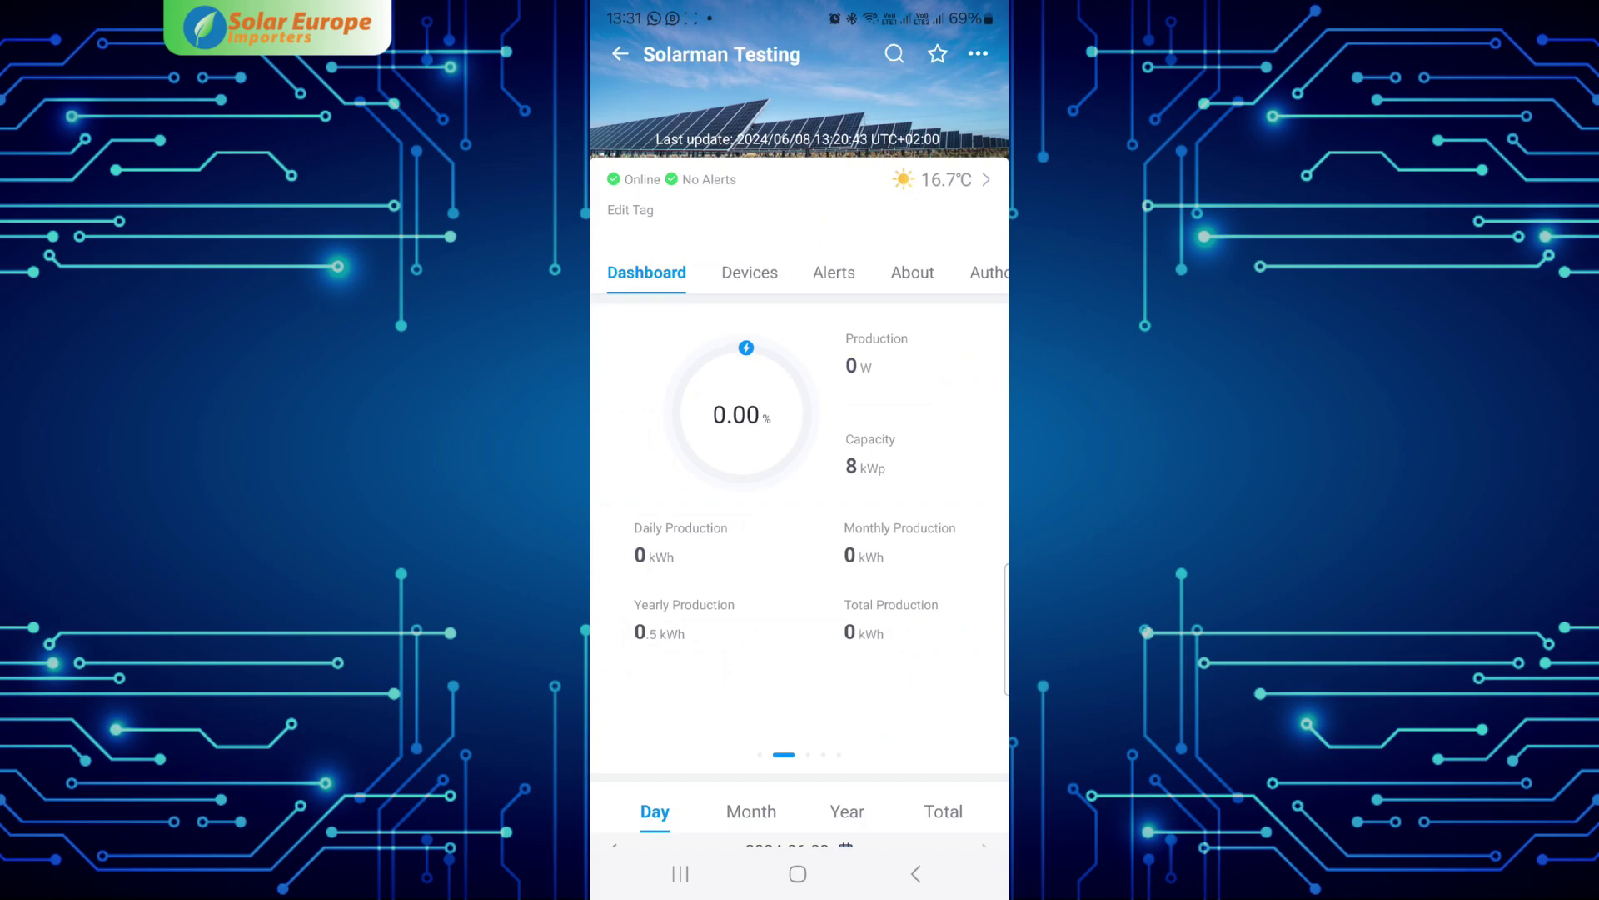
{"action": "left_click", "coordinate": [750, 273]}
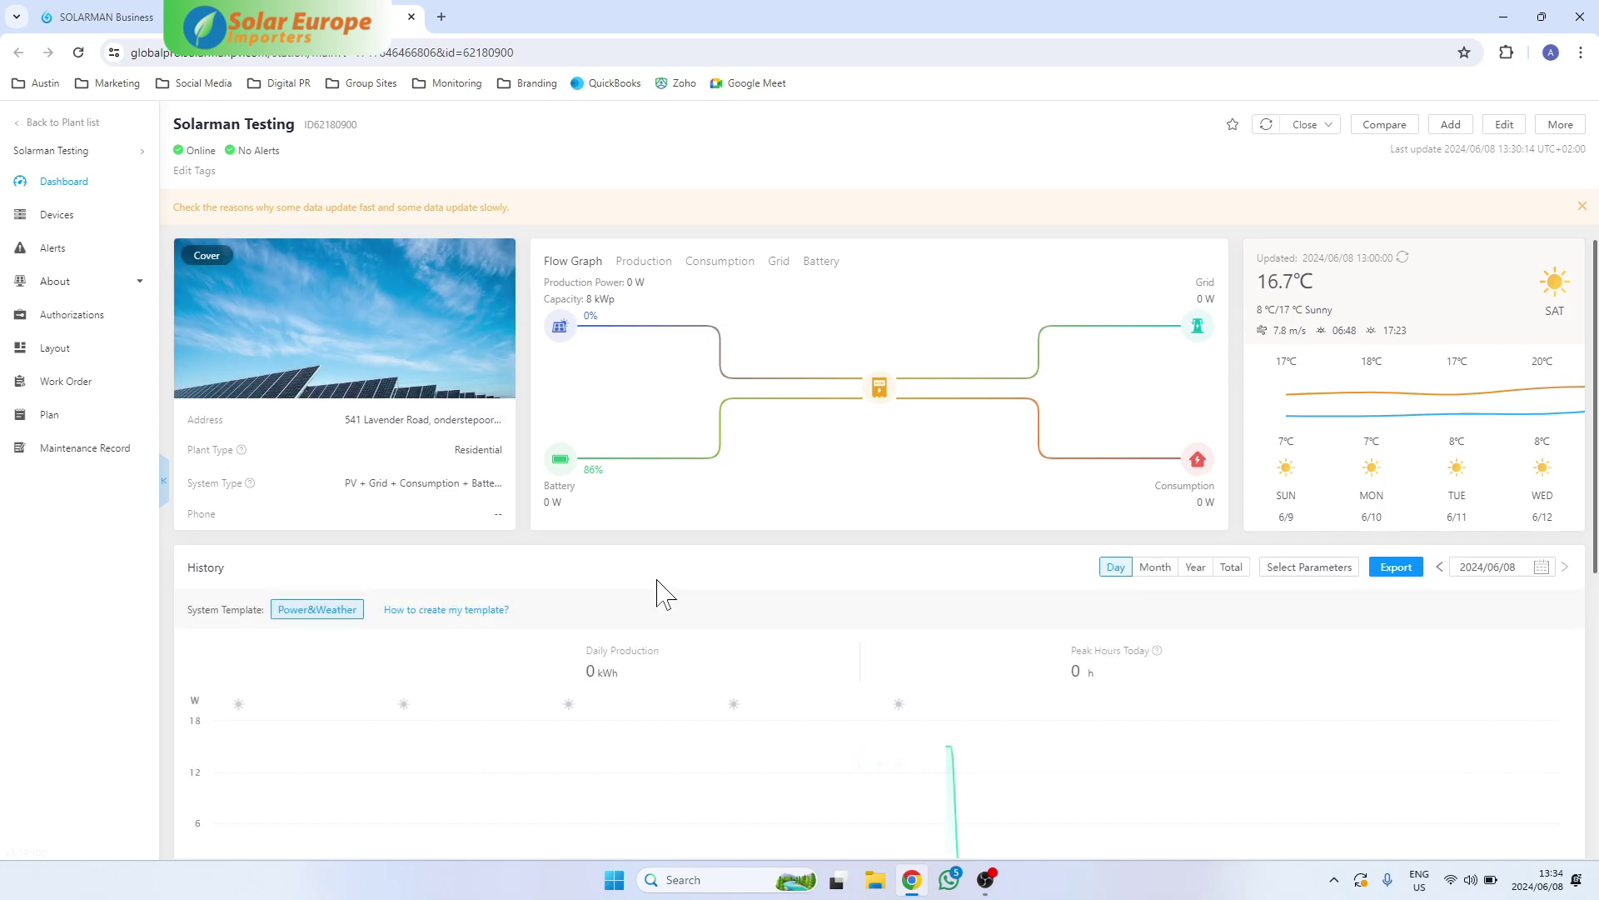
From the plant's empty device list, choose Add a New Gateway/Logger.
{"action": "left_click", "coordinate": [57, 216]}
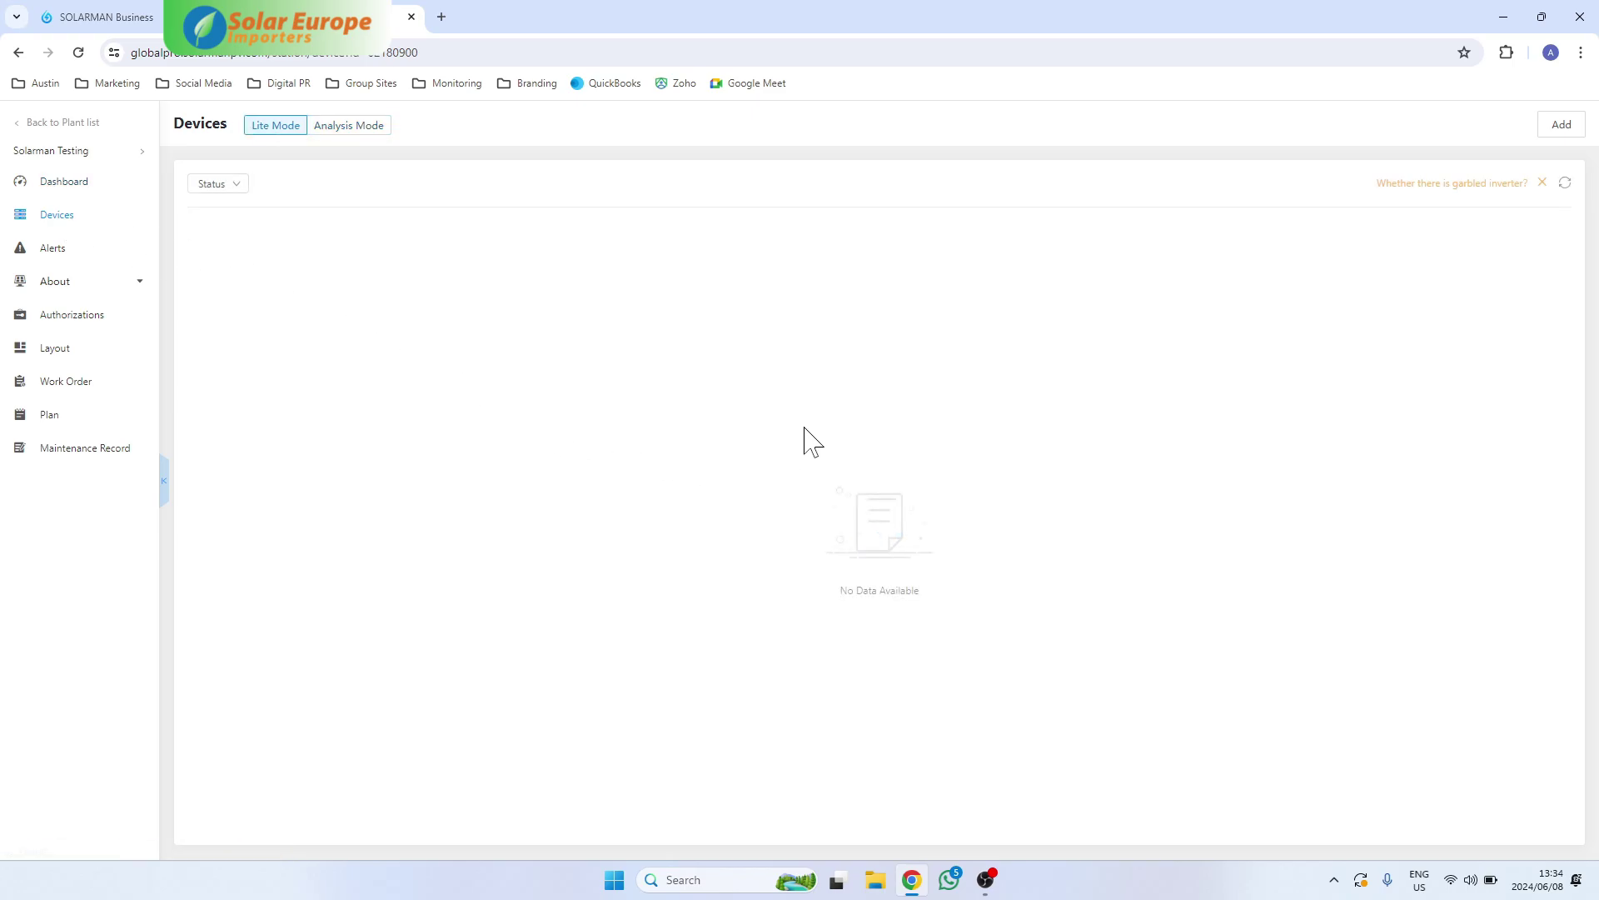
{"action": "left_click", "coordinate": [1562, 124]}
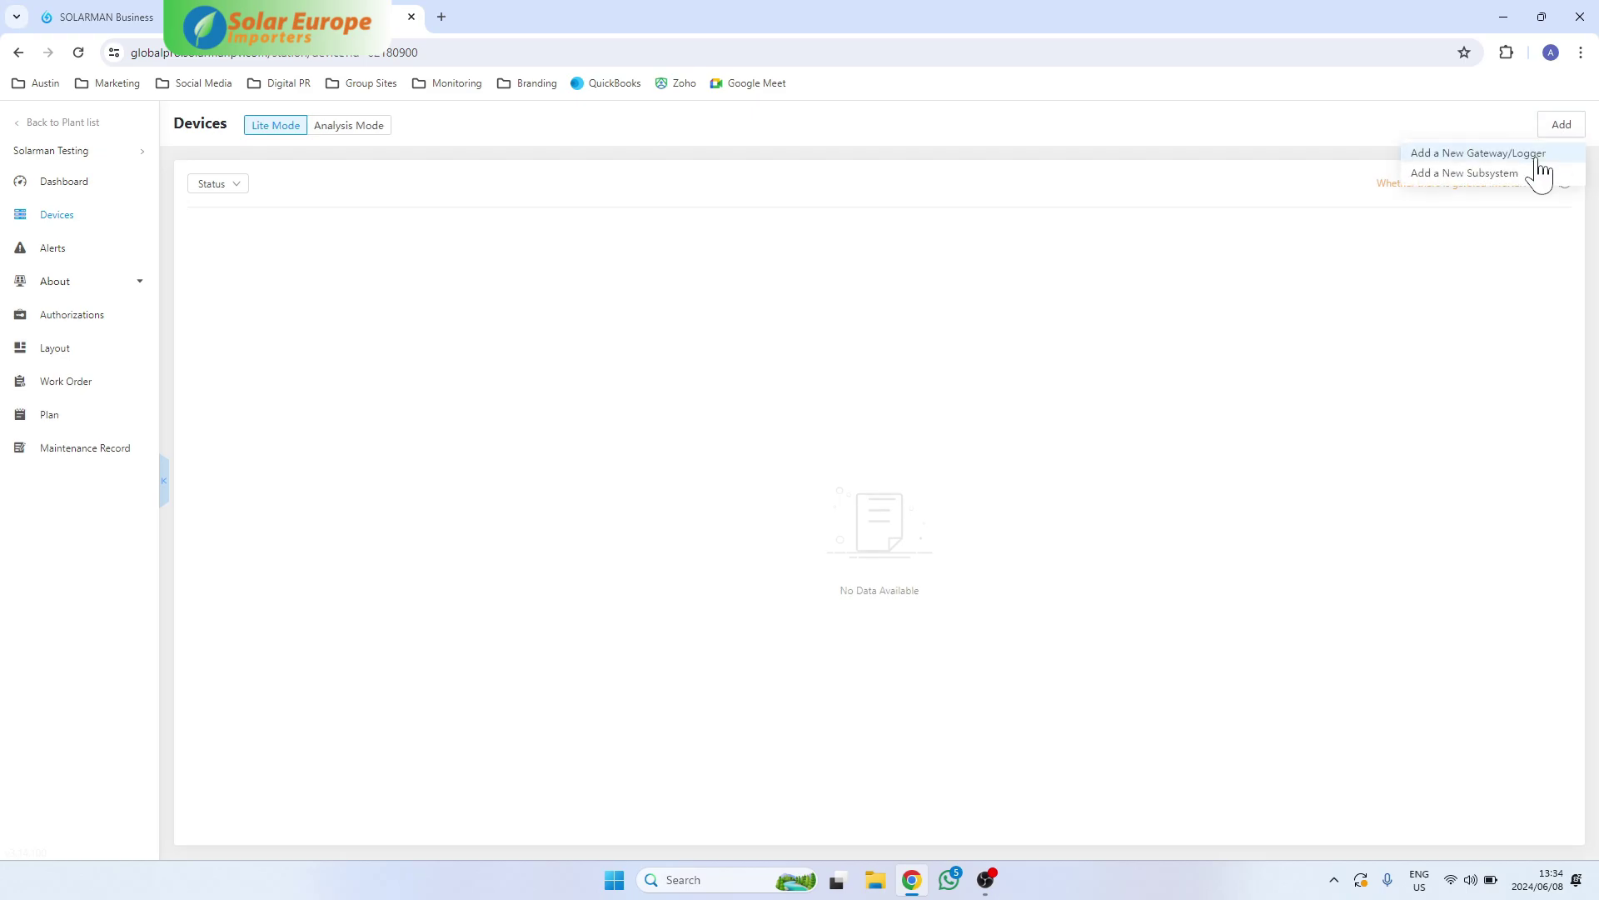
{"action": "left_click", "coordinate": [1500, 154]}
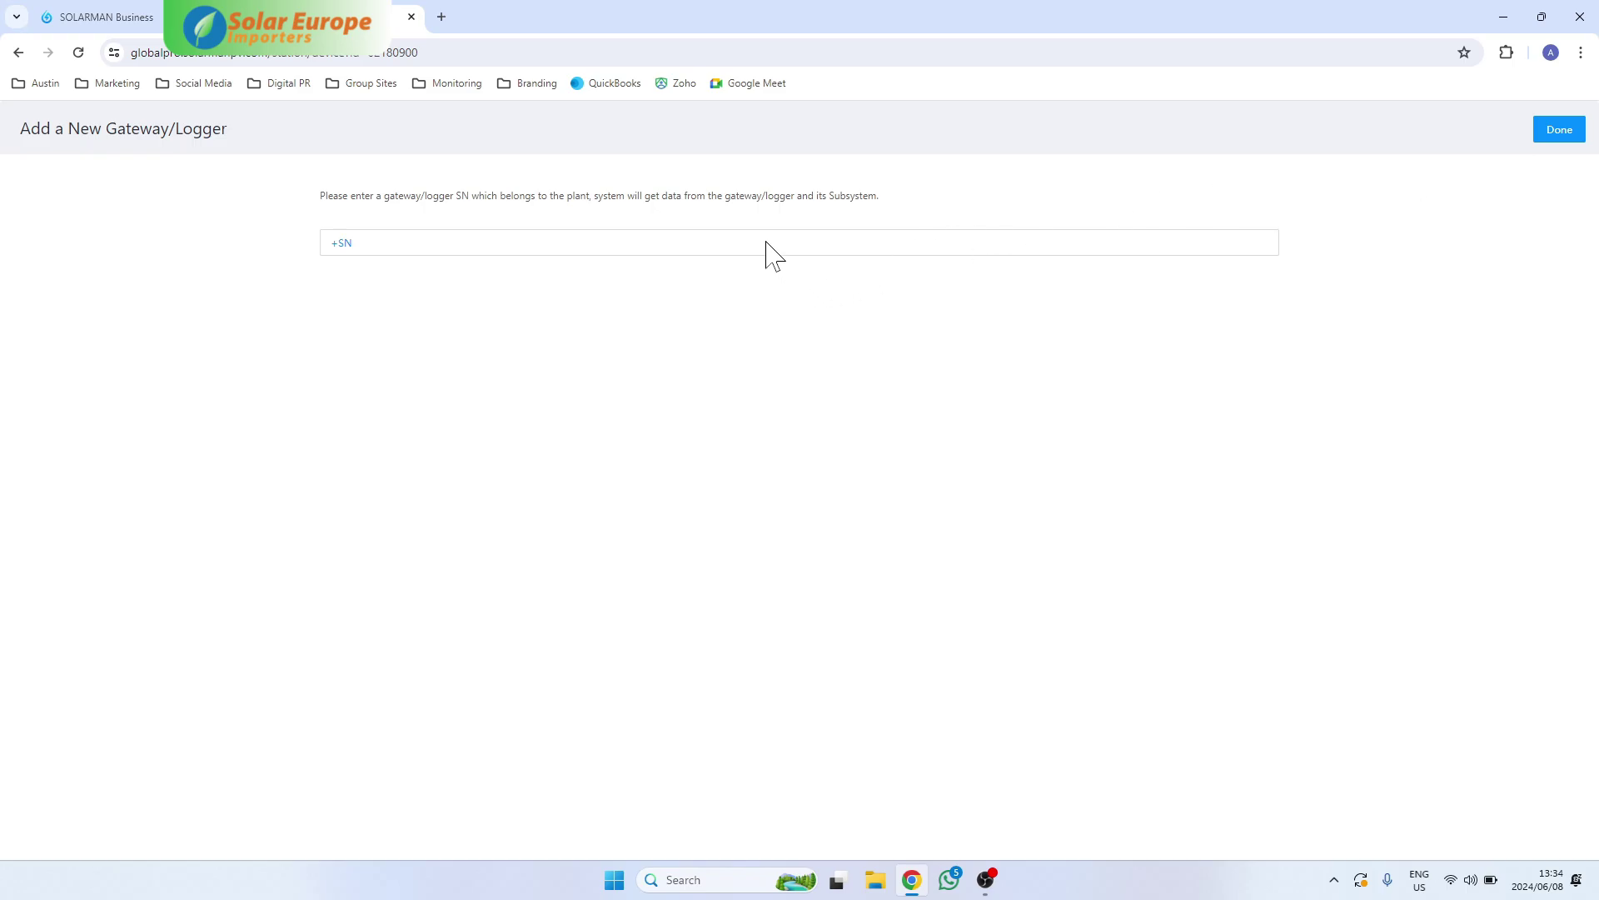
{"action": "left_click", "coordinate": [342, 245]}
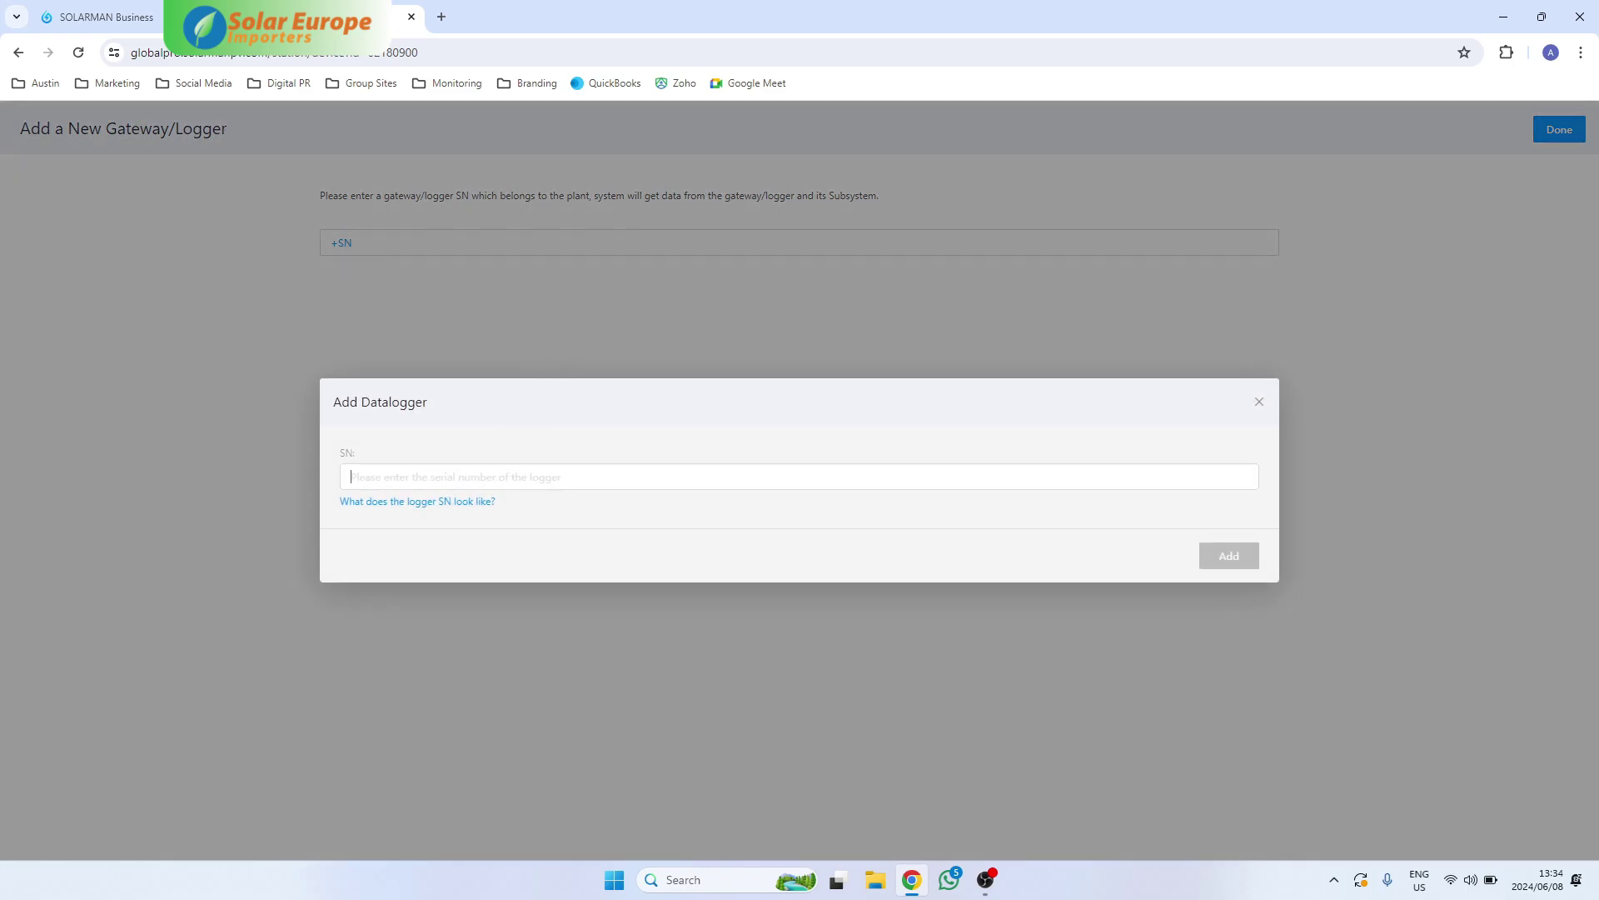
{"action": "left_click", "coordinate": [487, 476]}
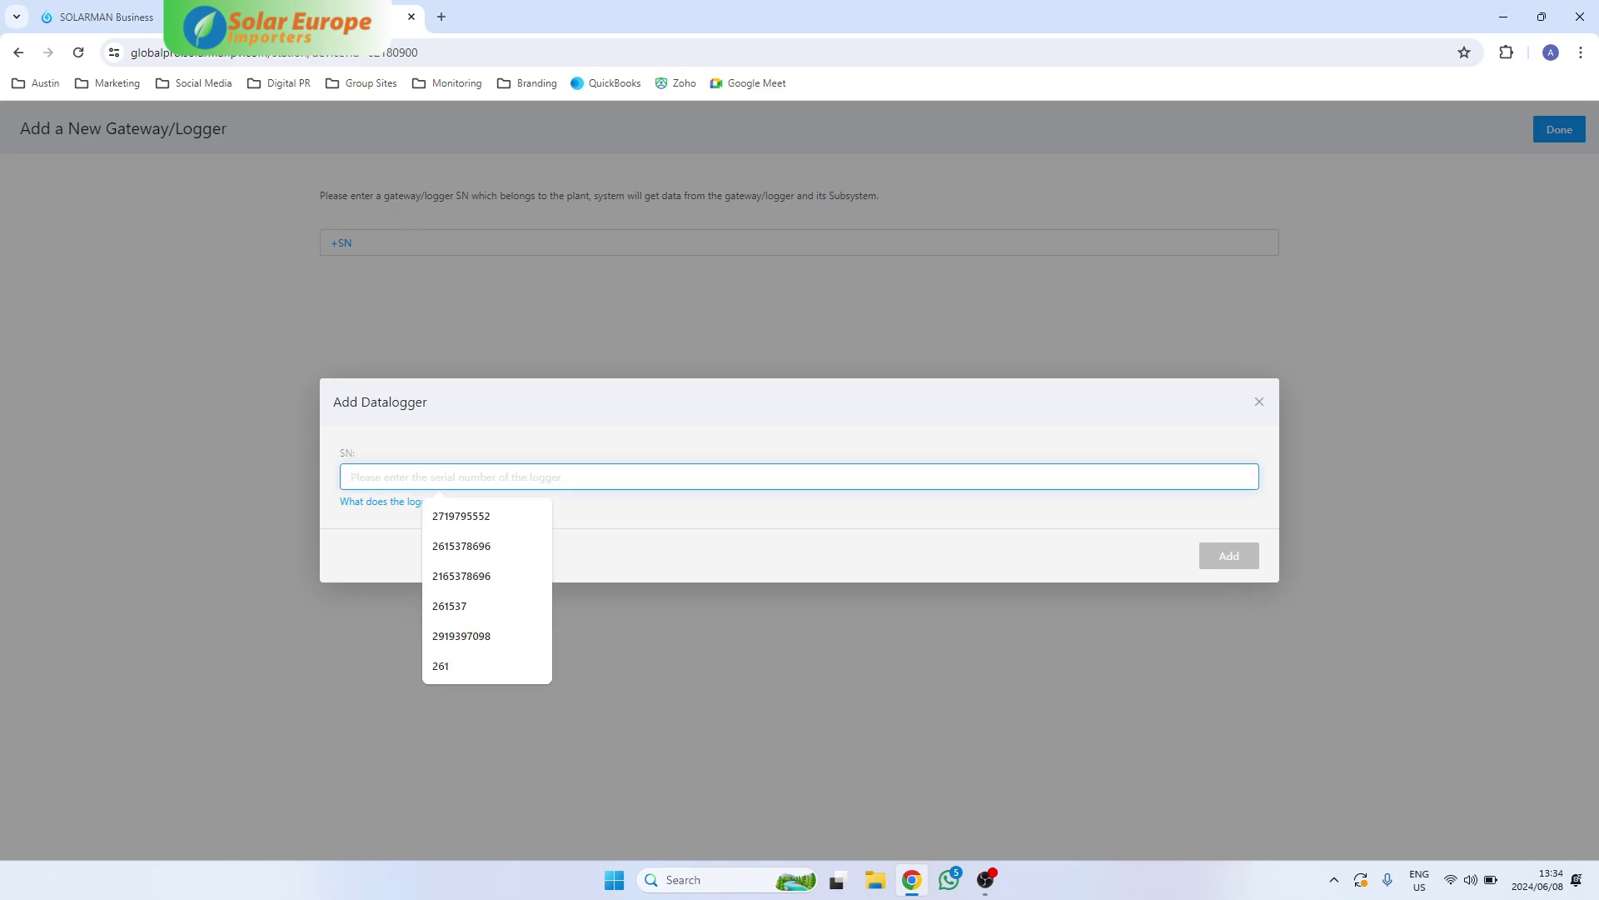
{"action": "left_click", "coordinate": [469, 636]}
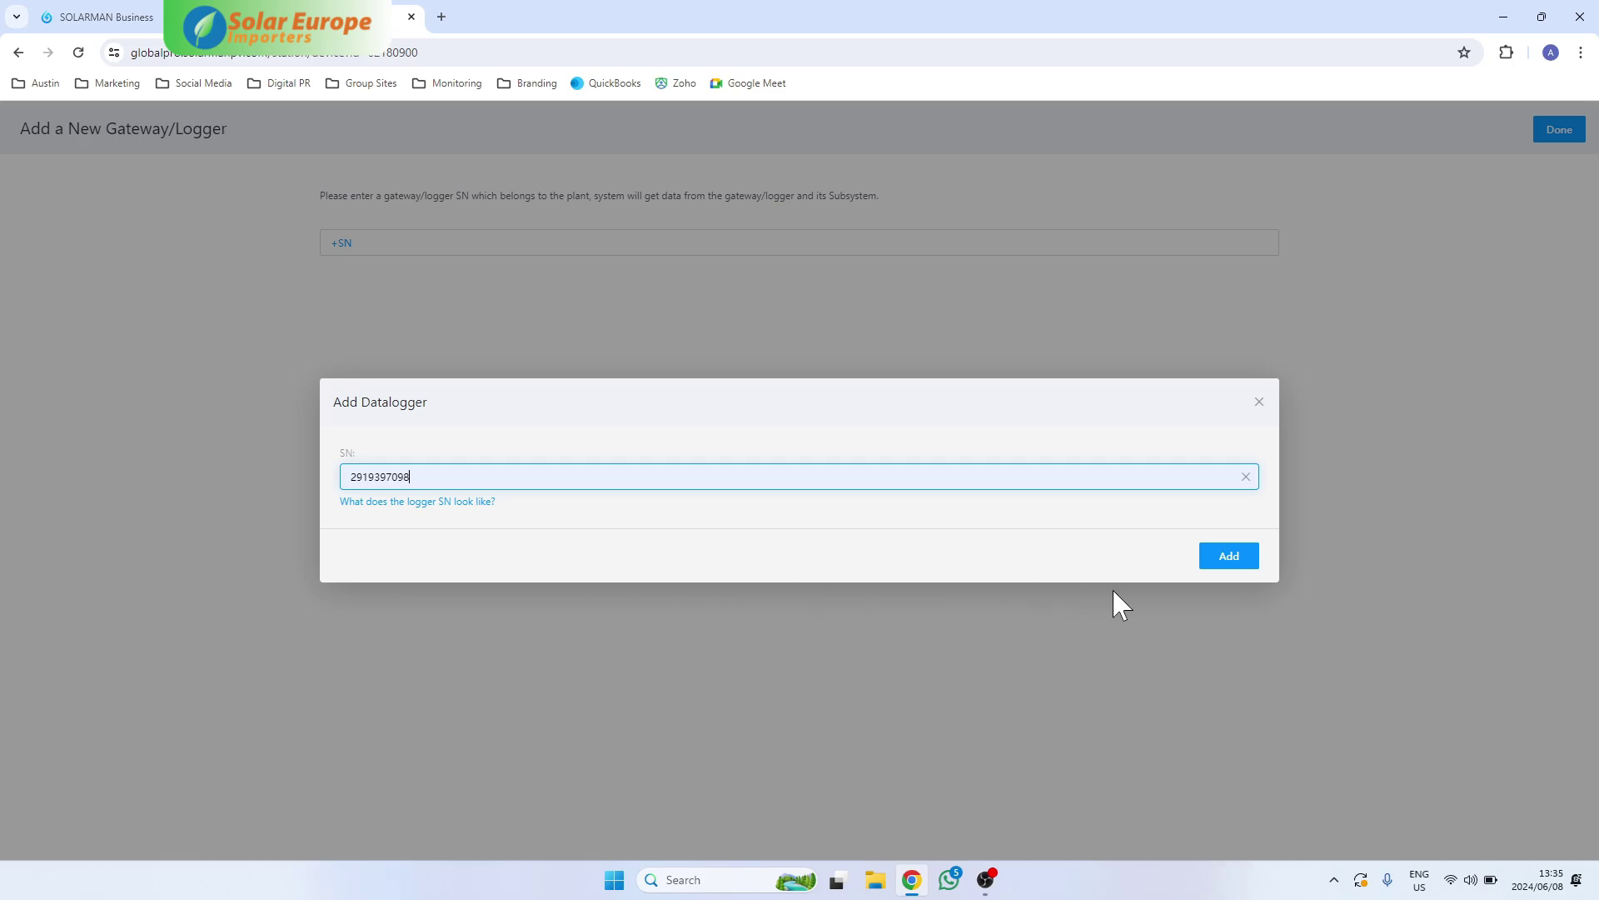
{"action": "left_click", "coordinate": [1228, 555]}
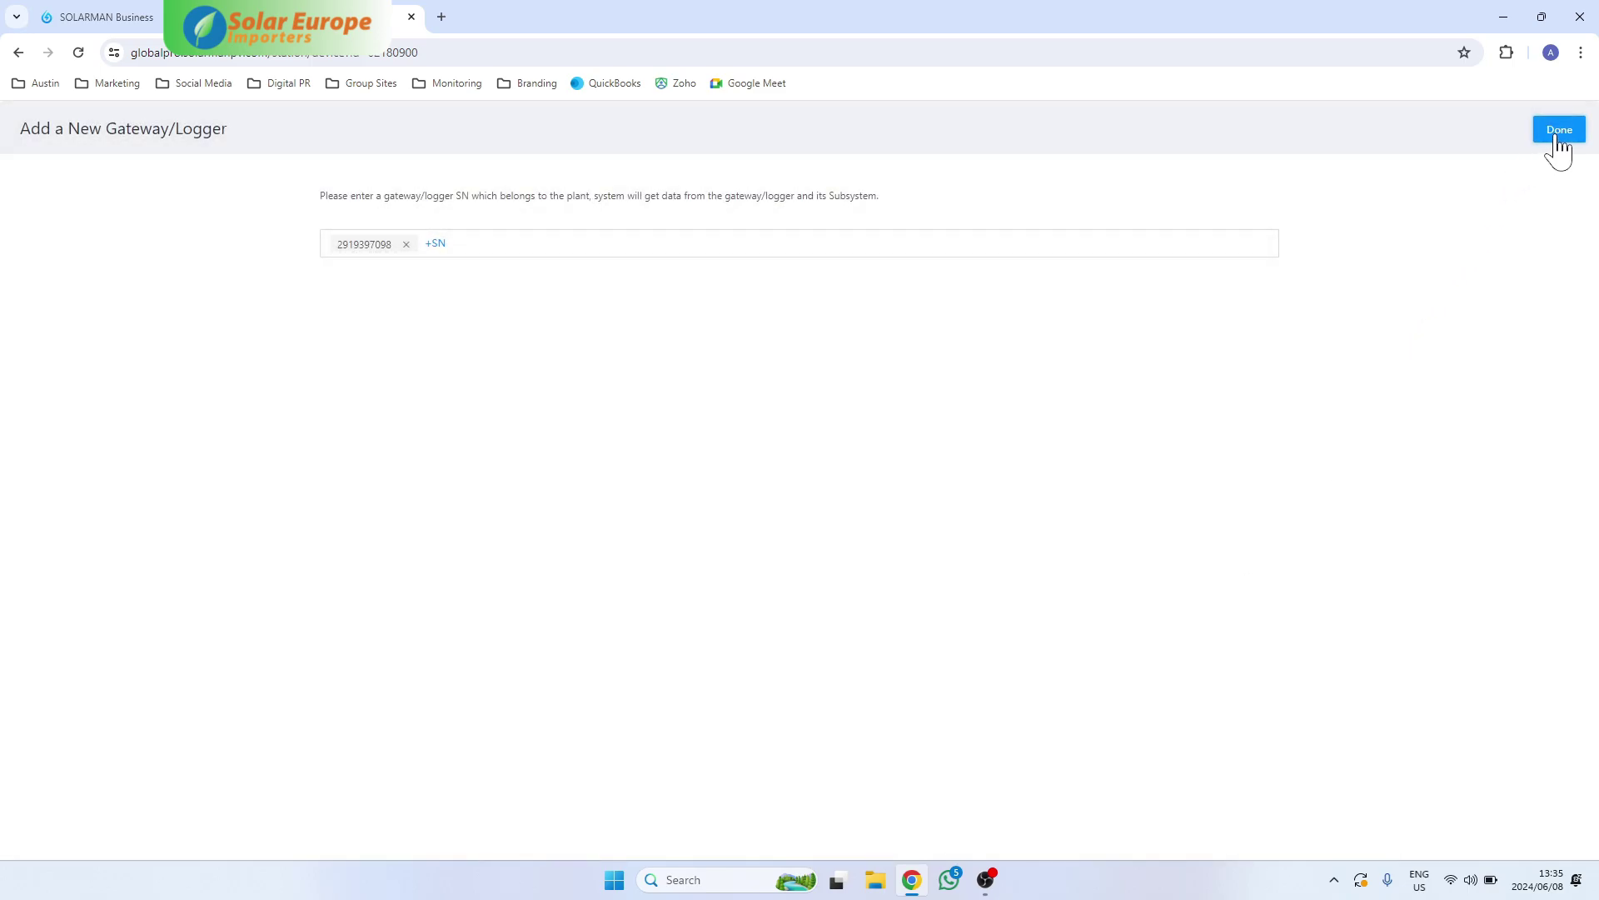
{"action": "left_click", "coordinate": [1560, 131]}
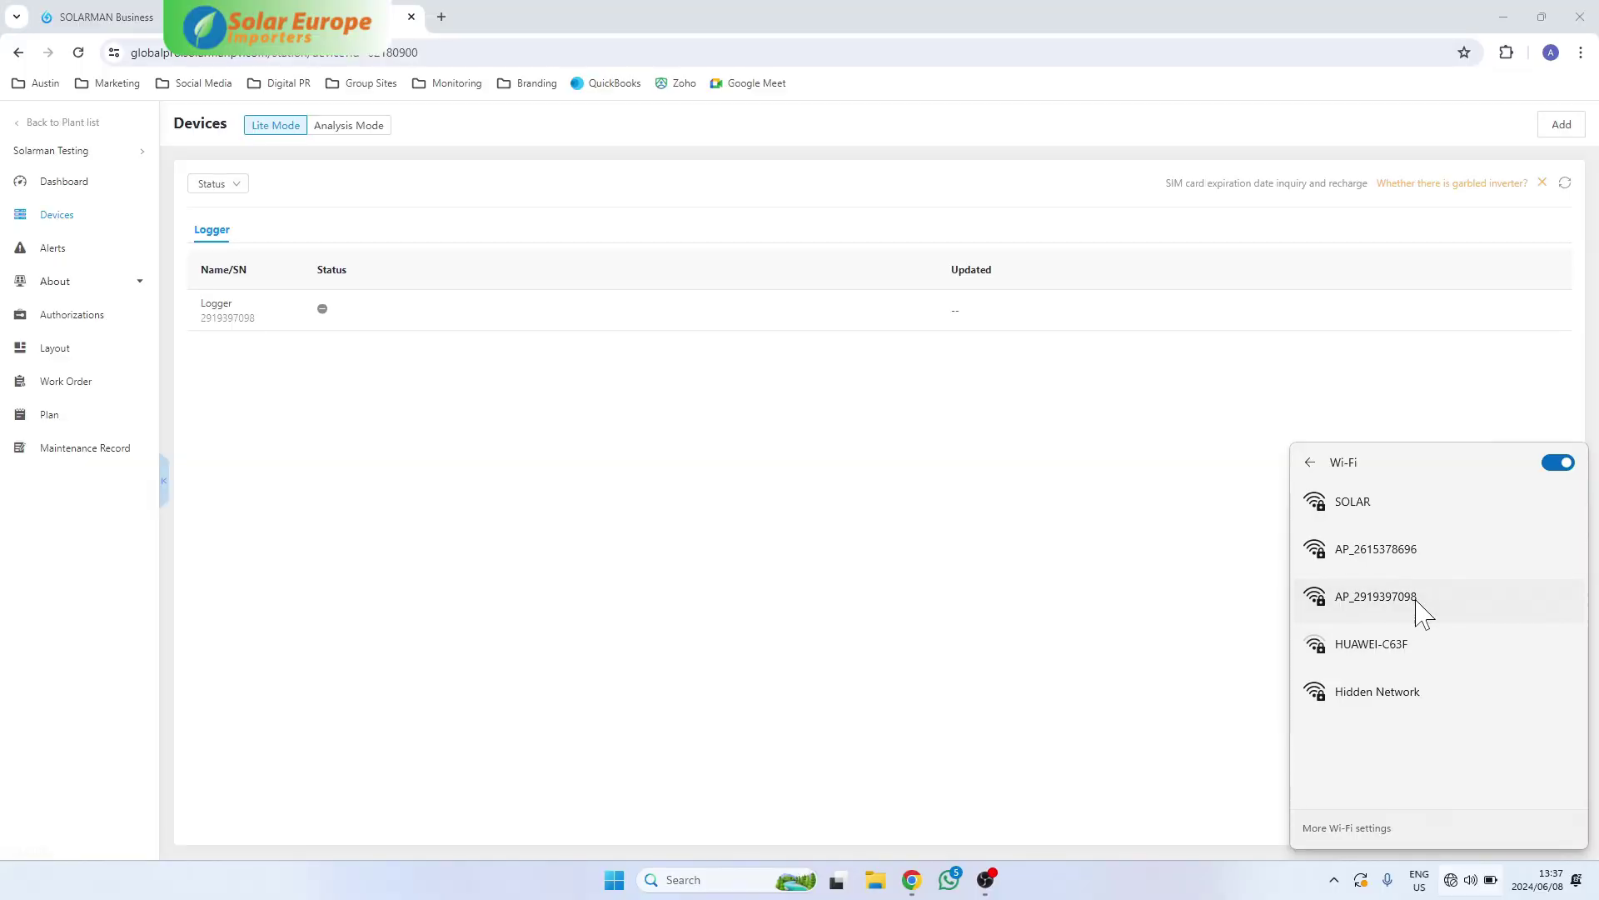
{"action": "left_click", "coordinate": [1418, 603]}
{"action": "left_click", "coordinate": [1502, 682]}
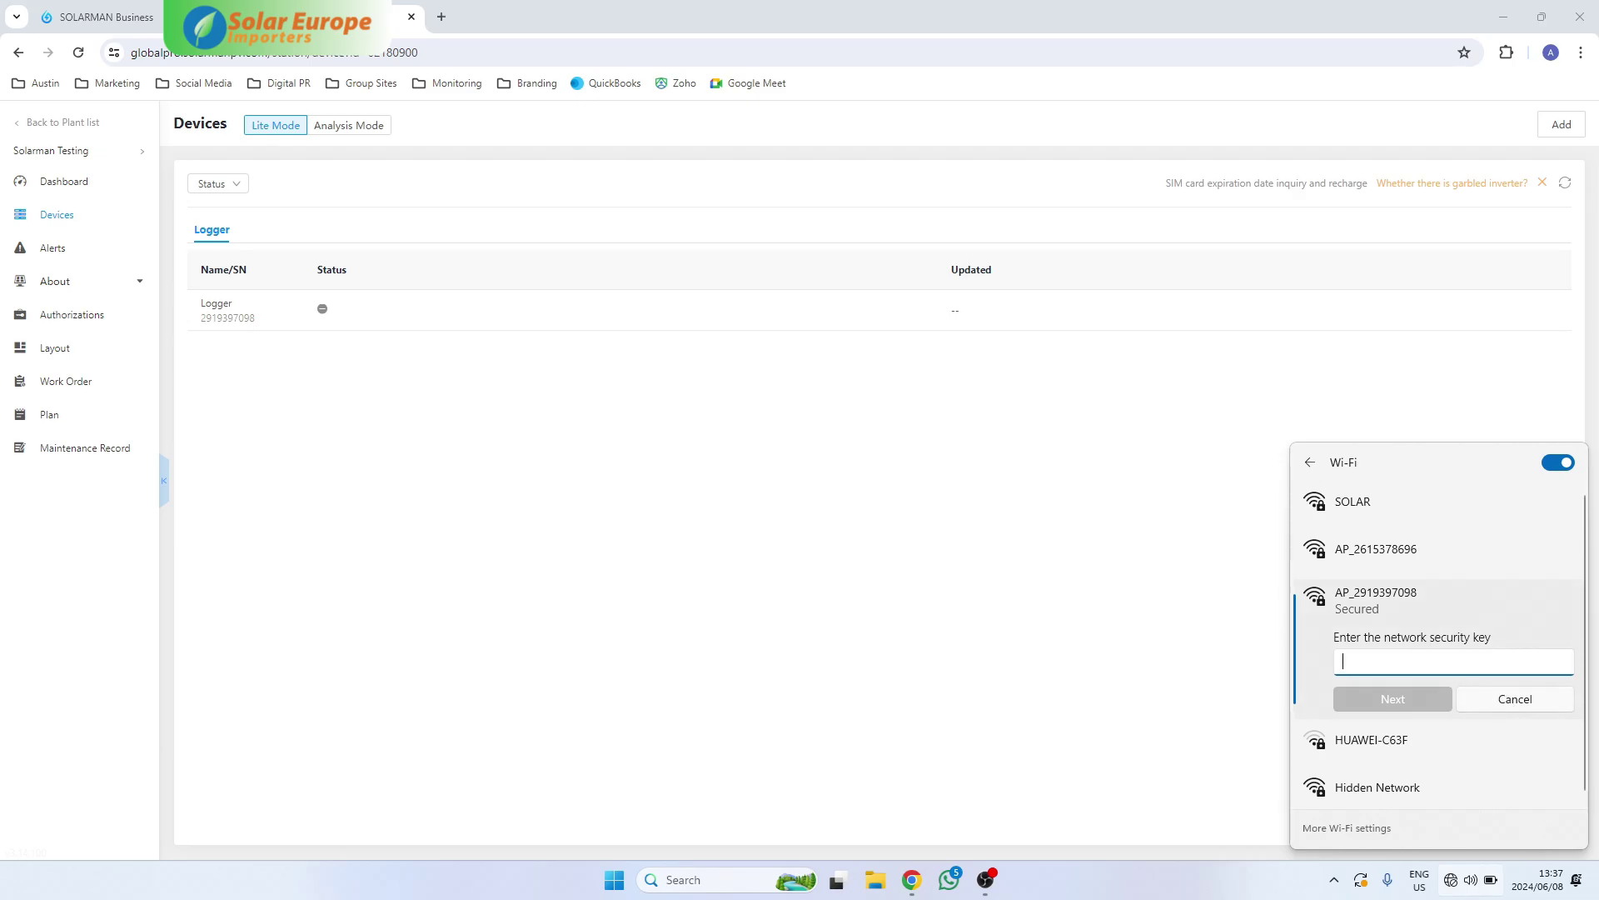
{"action": "type", "text": "1"}
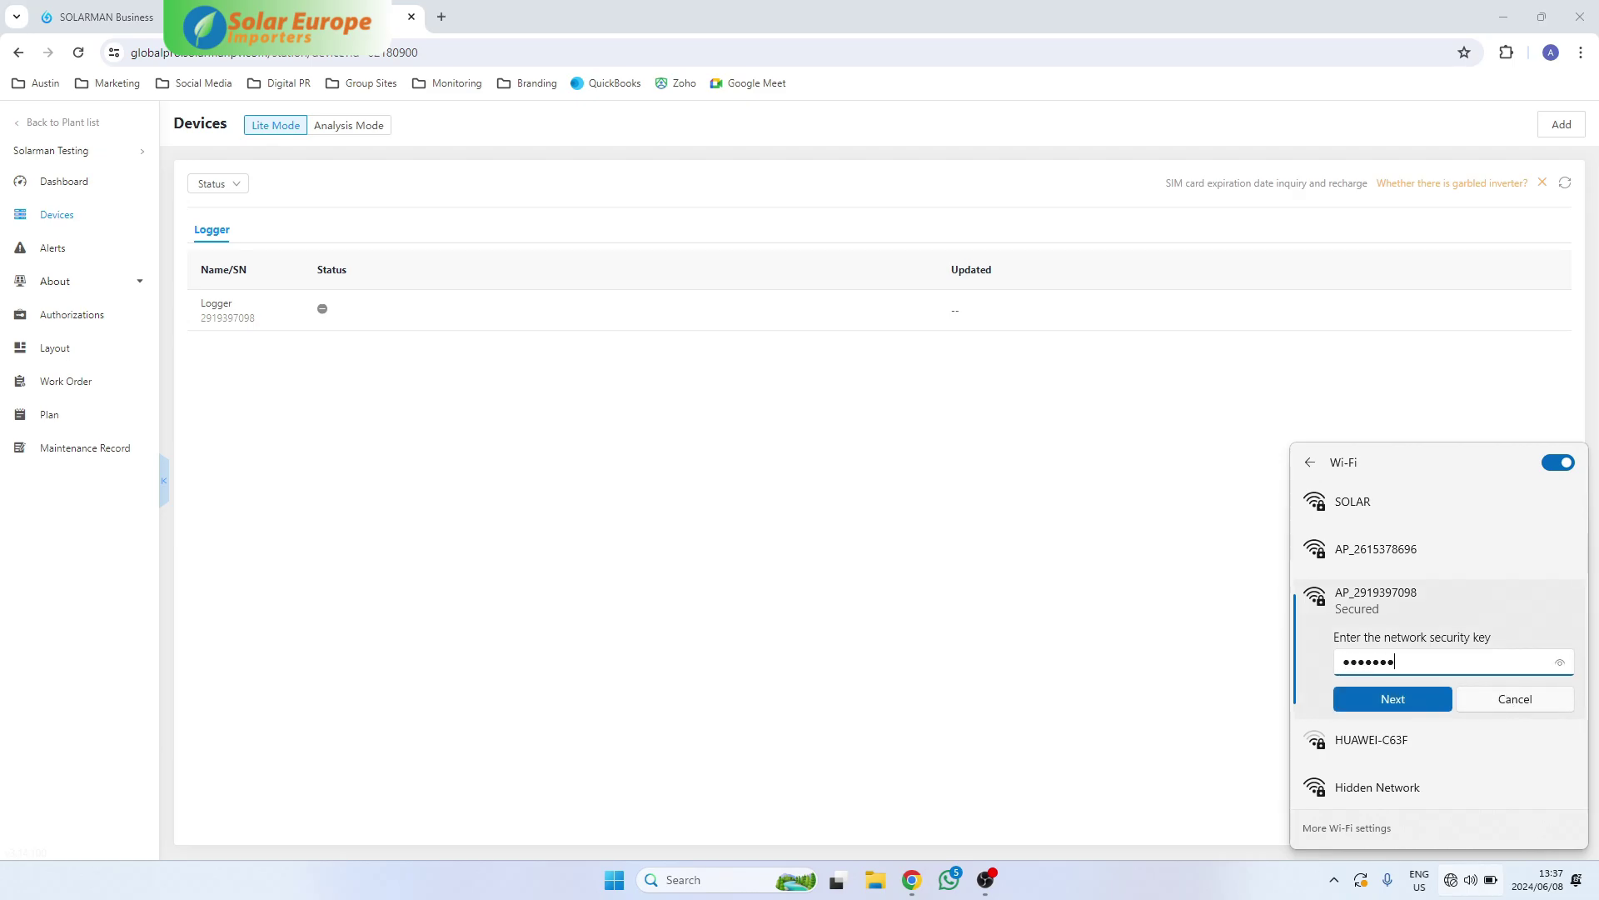
{"action": "left_click", "coordinate": [1392, 699]}
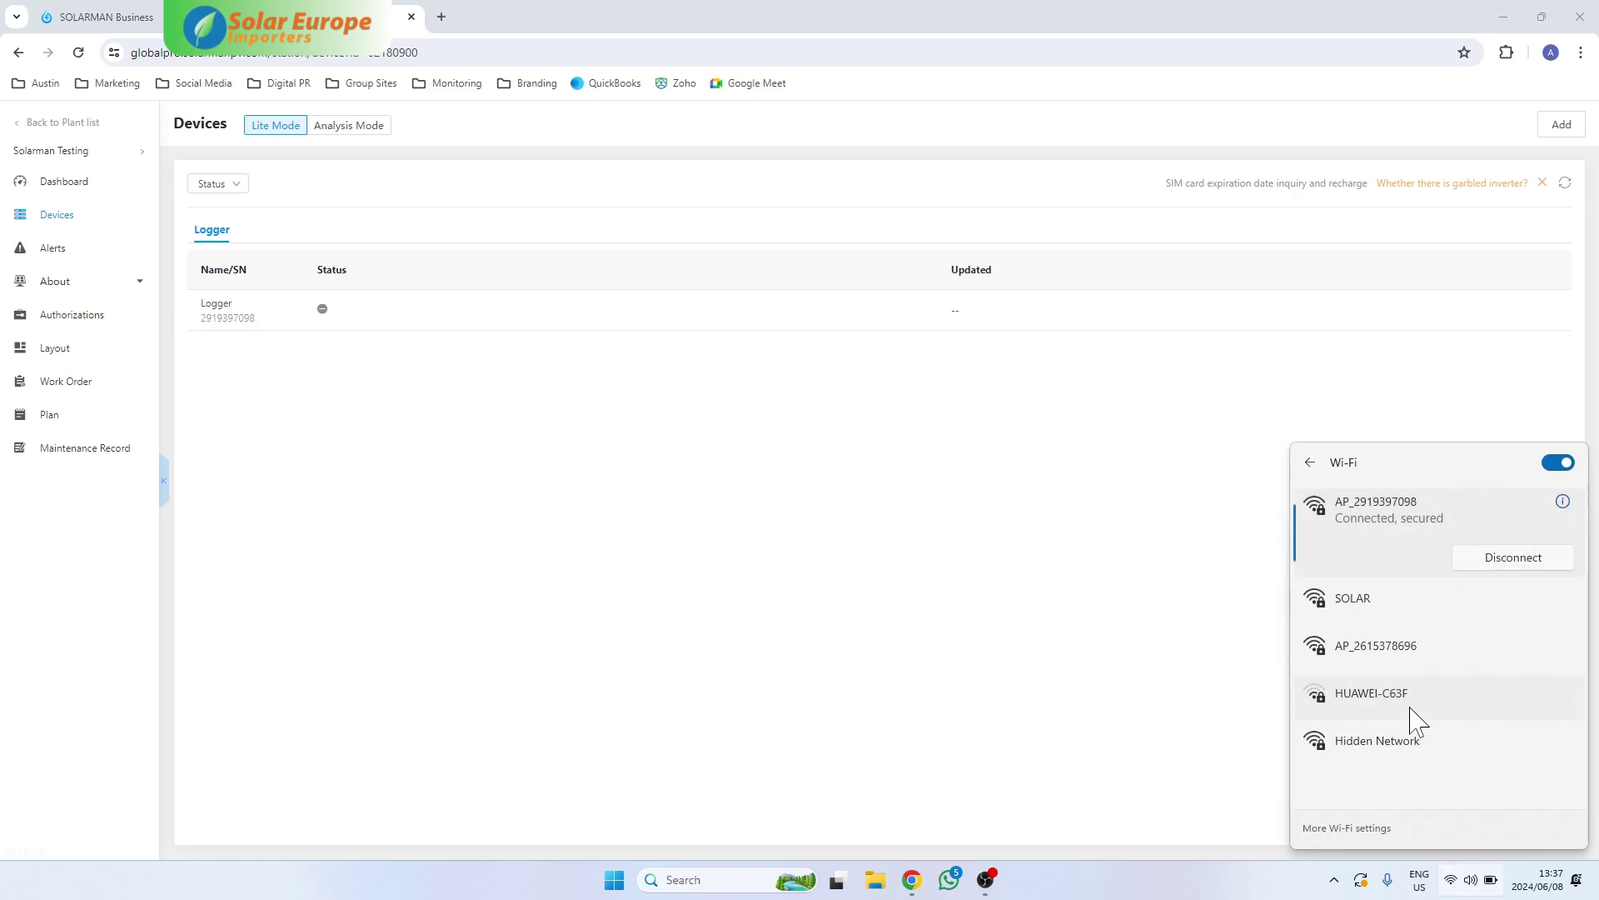
Load the logger's configuration address 10.10.100.254 in a new Chrome tab.
{"action": "left_click", "coordinate": [945, 488]}
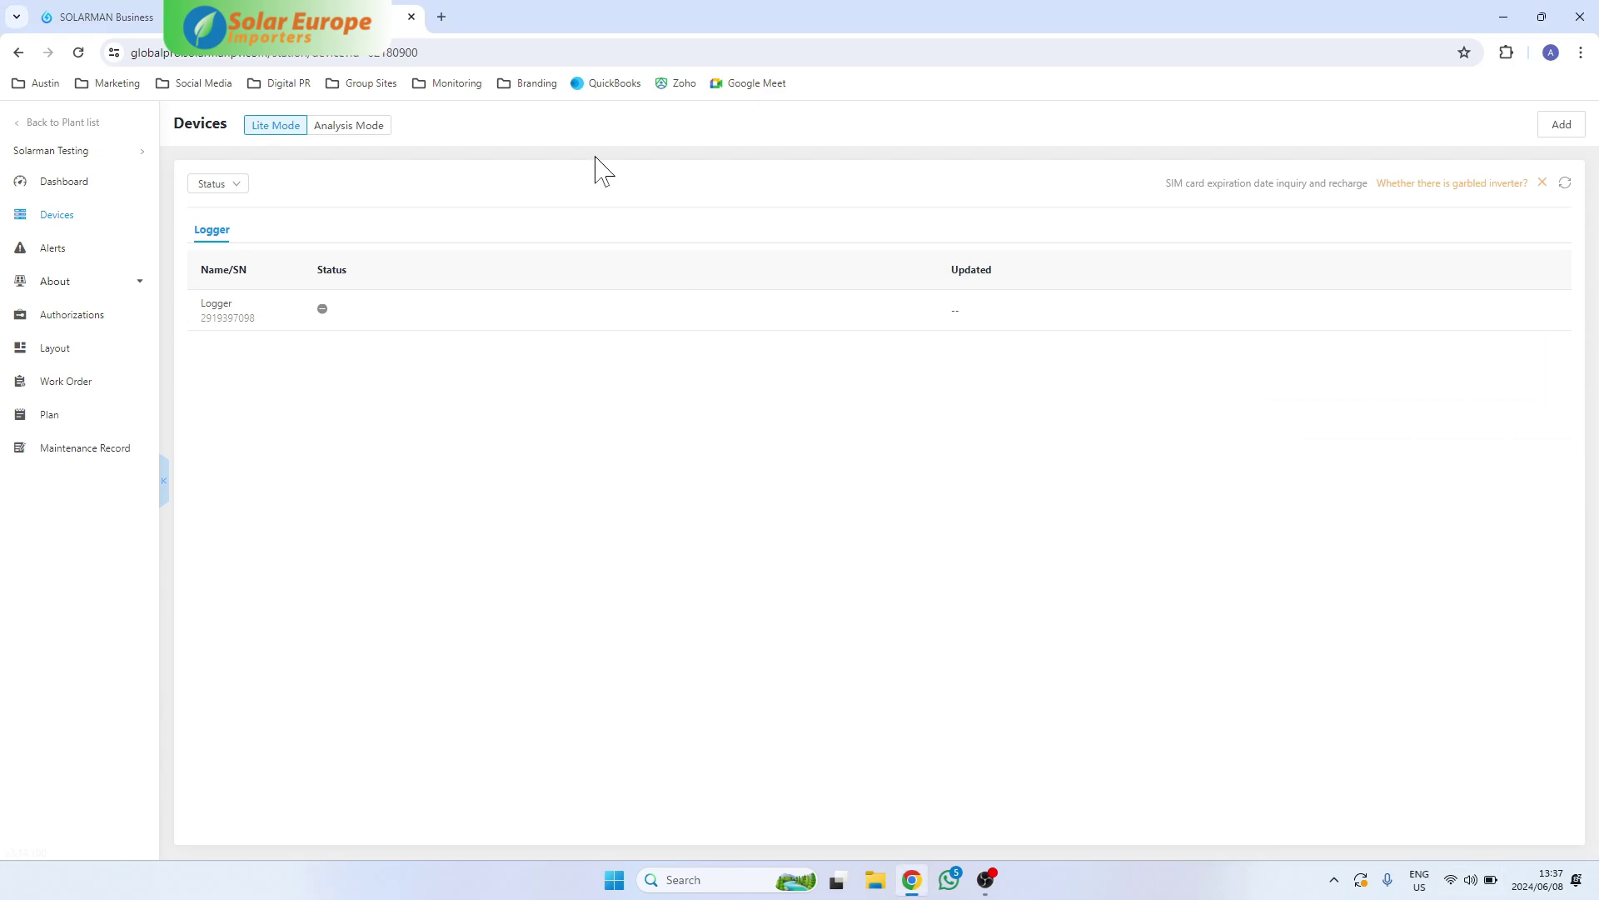
{"action": "left_click", "coordinate": [440, 17]}
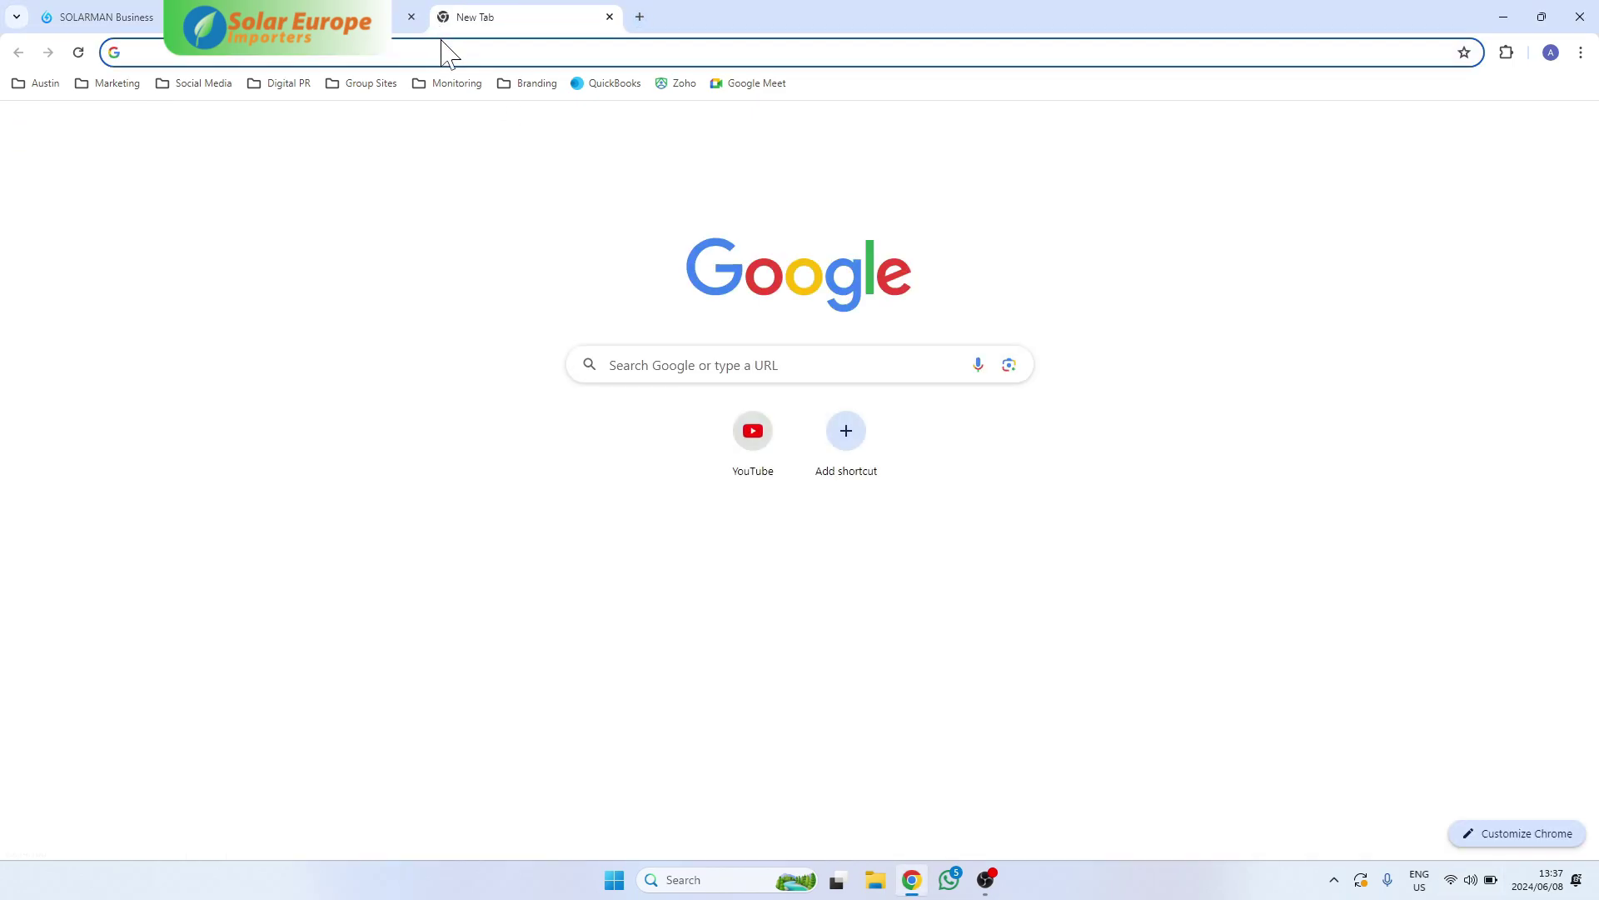
{"action": "type", "text": "10."}
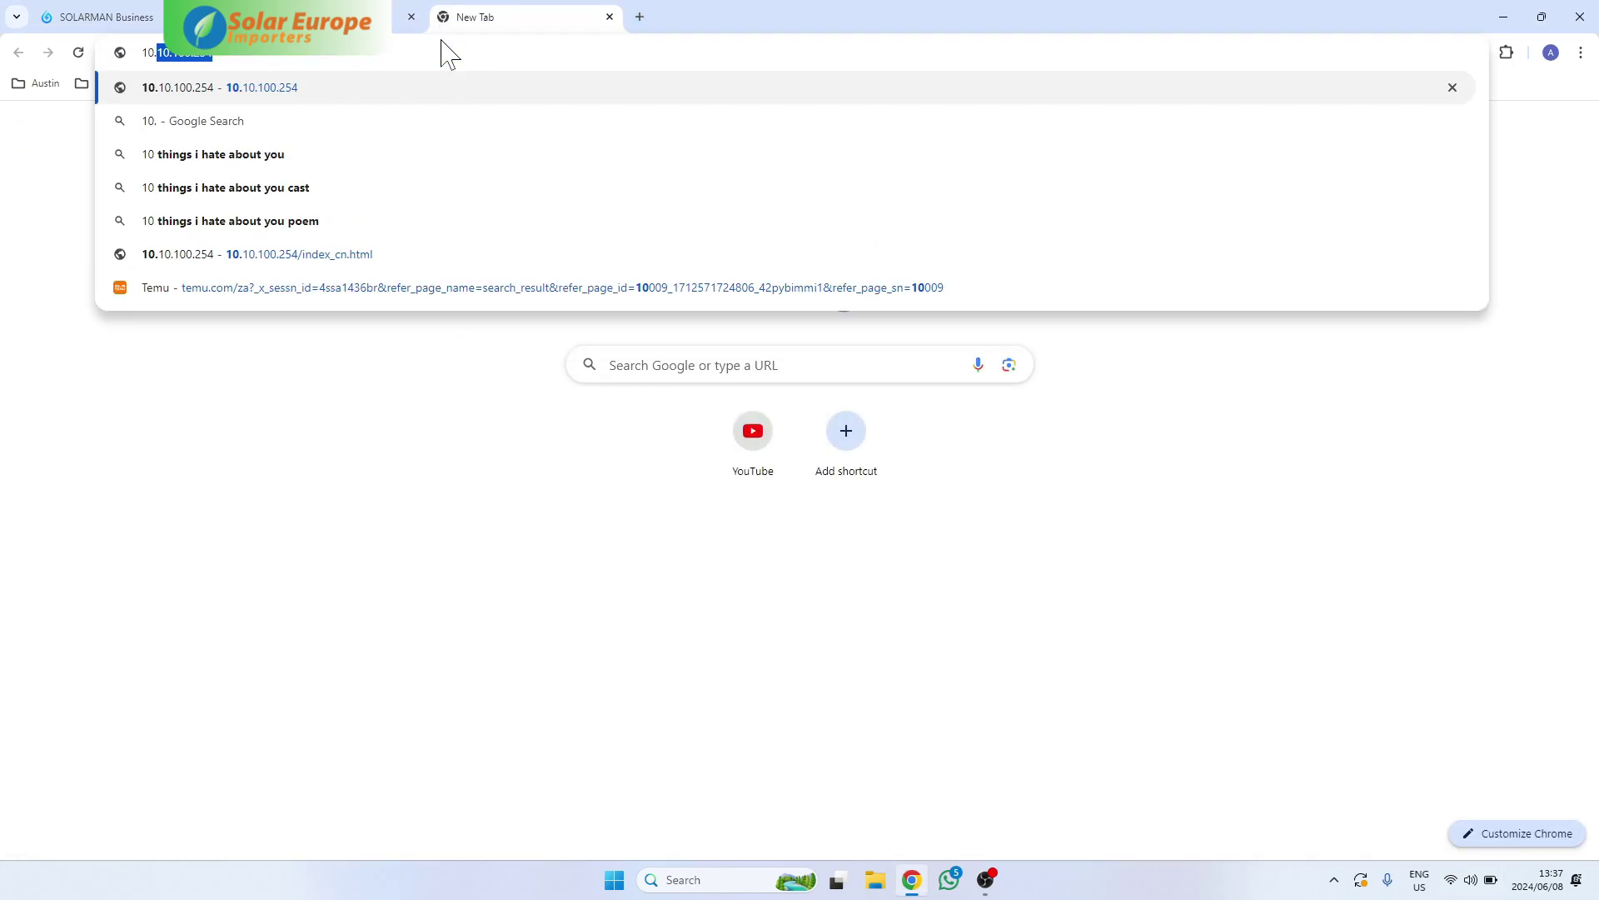
{"action": "type", "text": "10.100."}
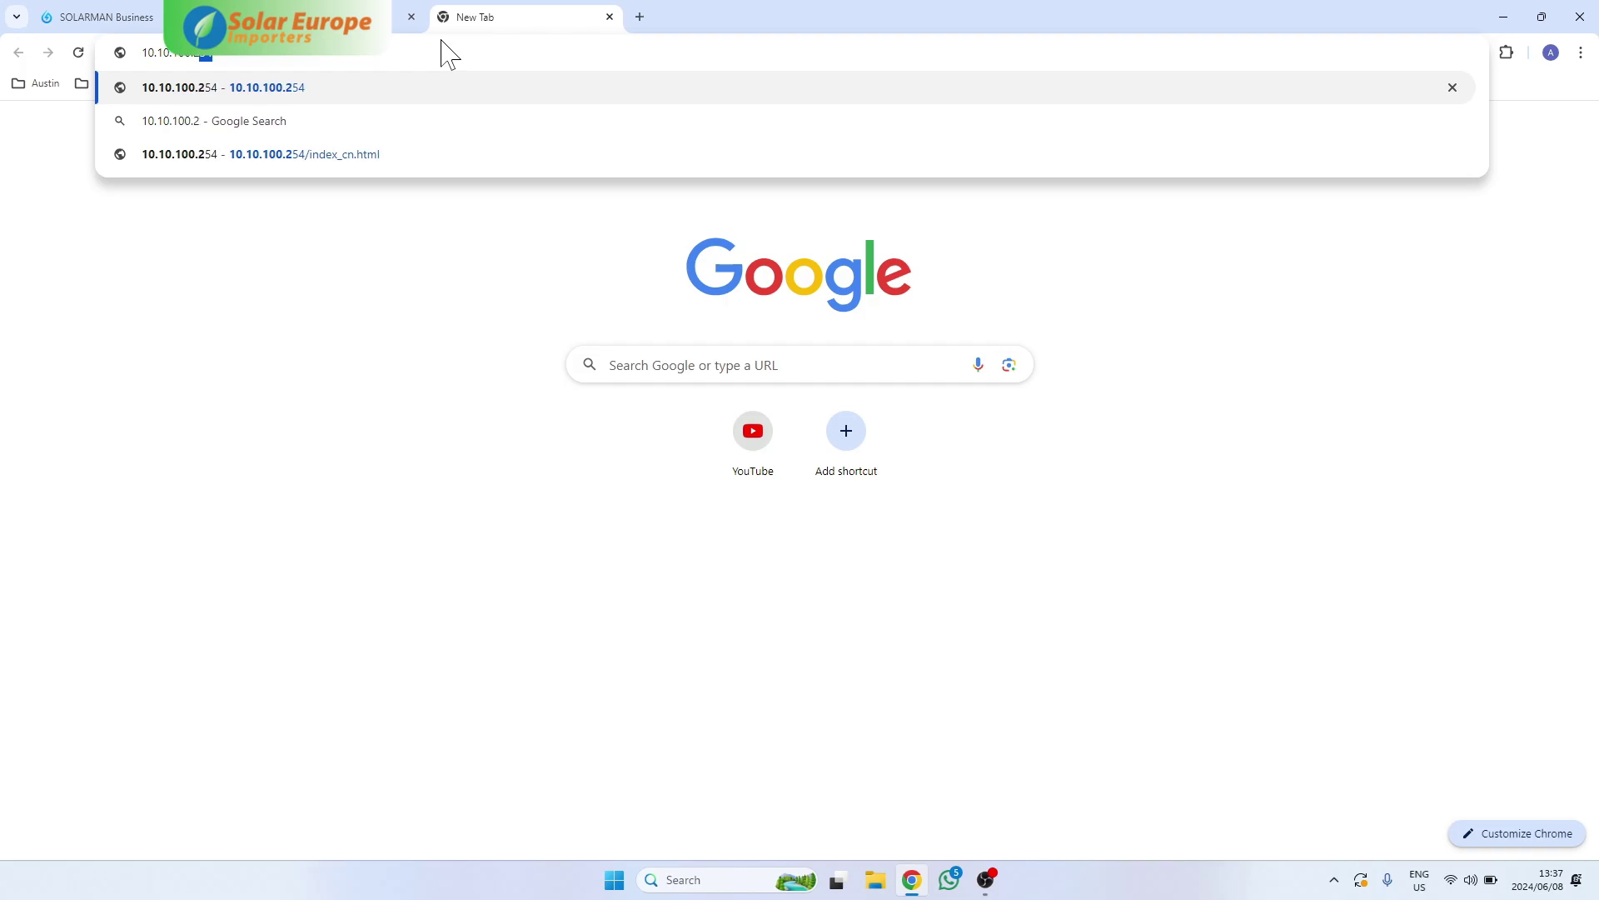
{"action": "type", "text": "254"}
{"action": "key", "text": "Return"}
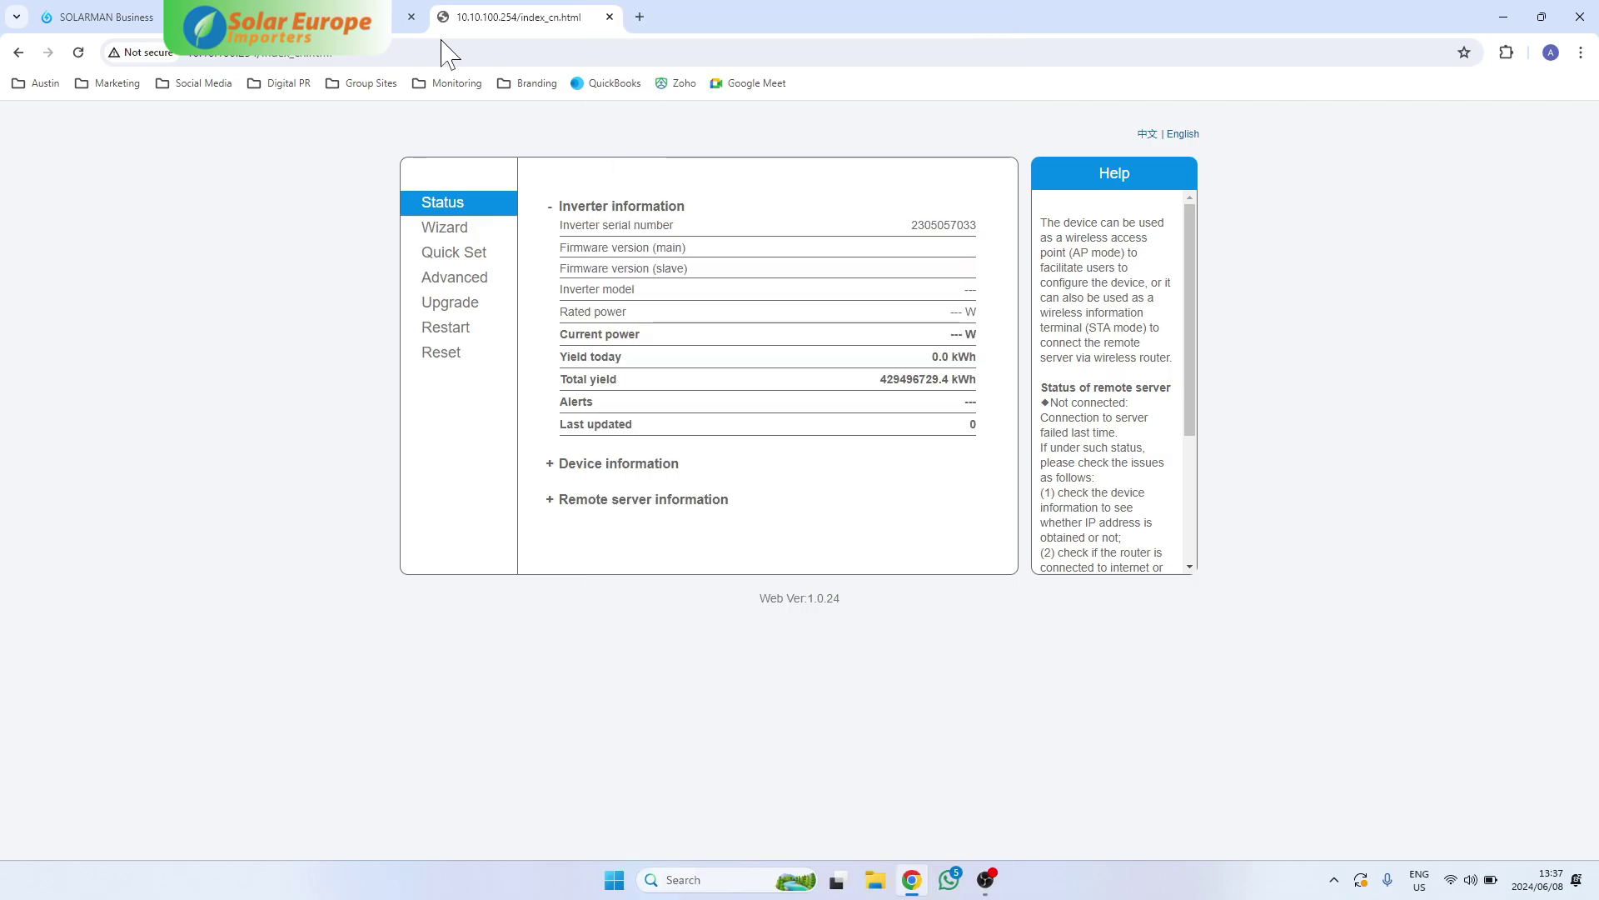
Search for nearby wireless networks via Quick Set and pick the strongest SOLAR network.
{"action": "left_click", "coordinate": [453, 252]}
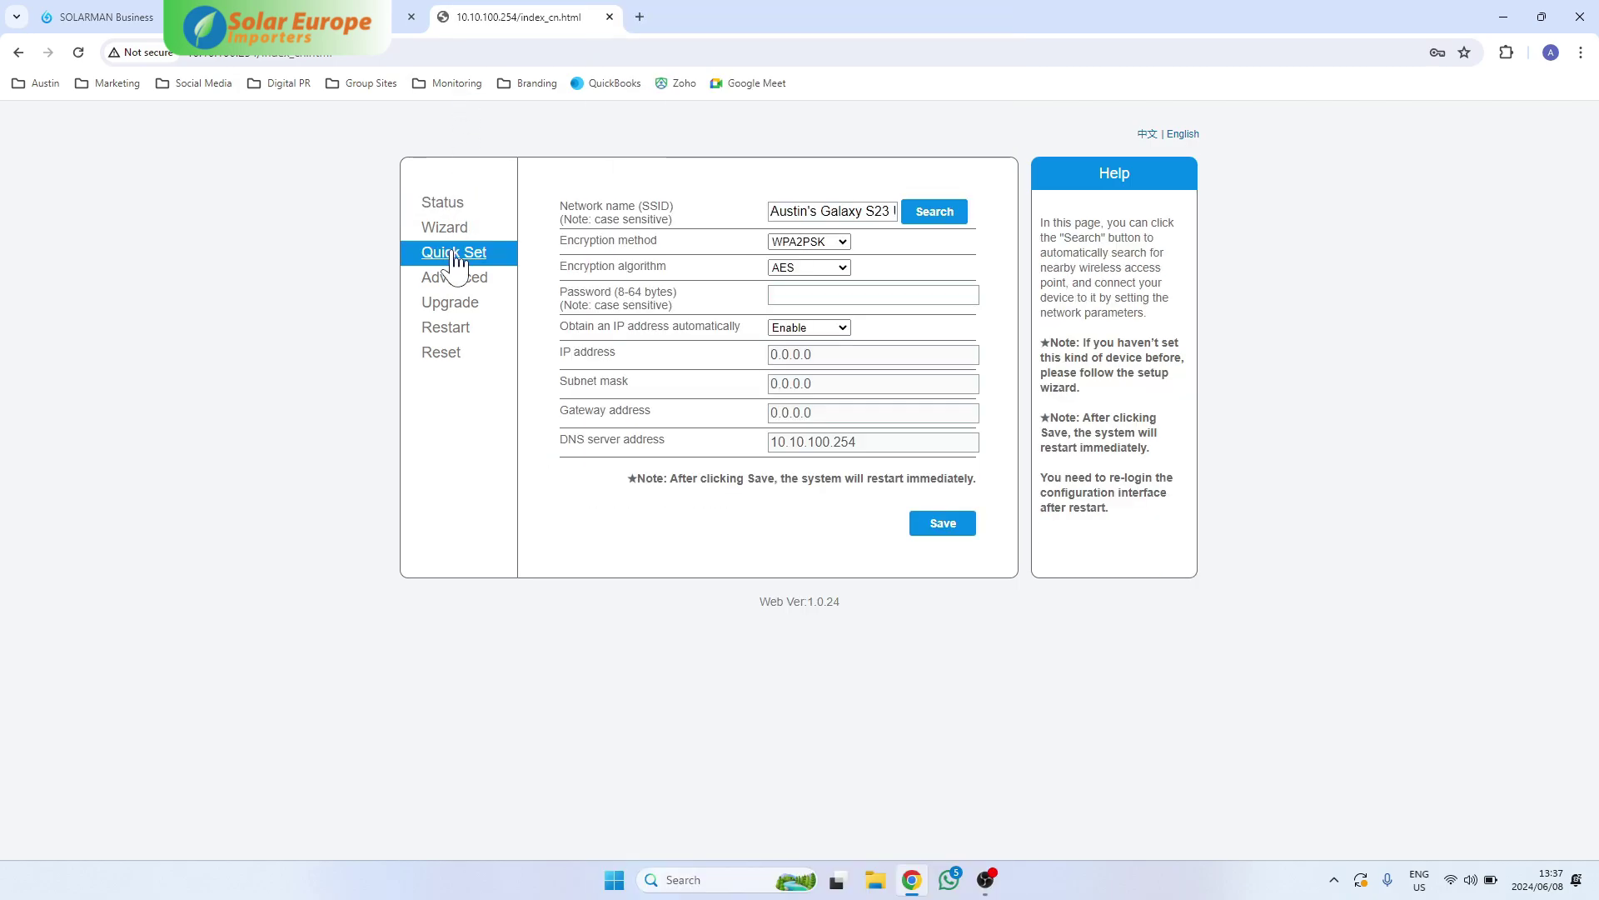
{"action": "left_click", "coordinate": [934, 212]}
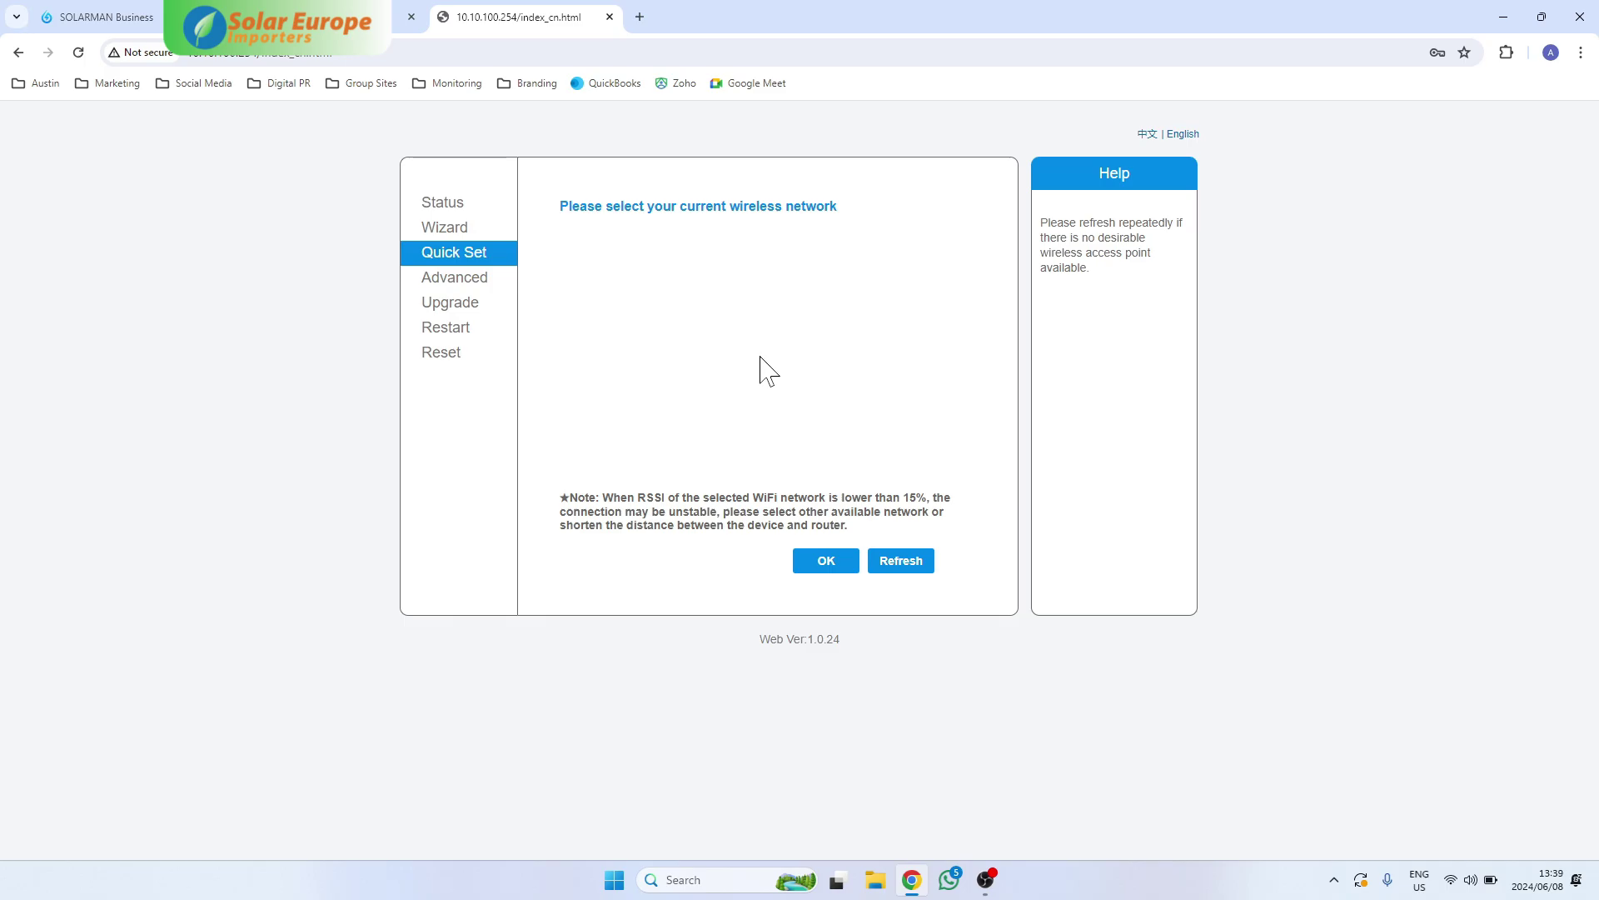
{"action": "left_click", "coordinate": [1453, 885]}
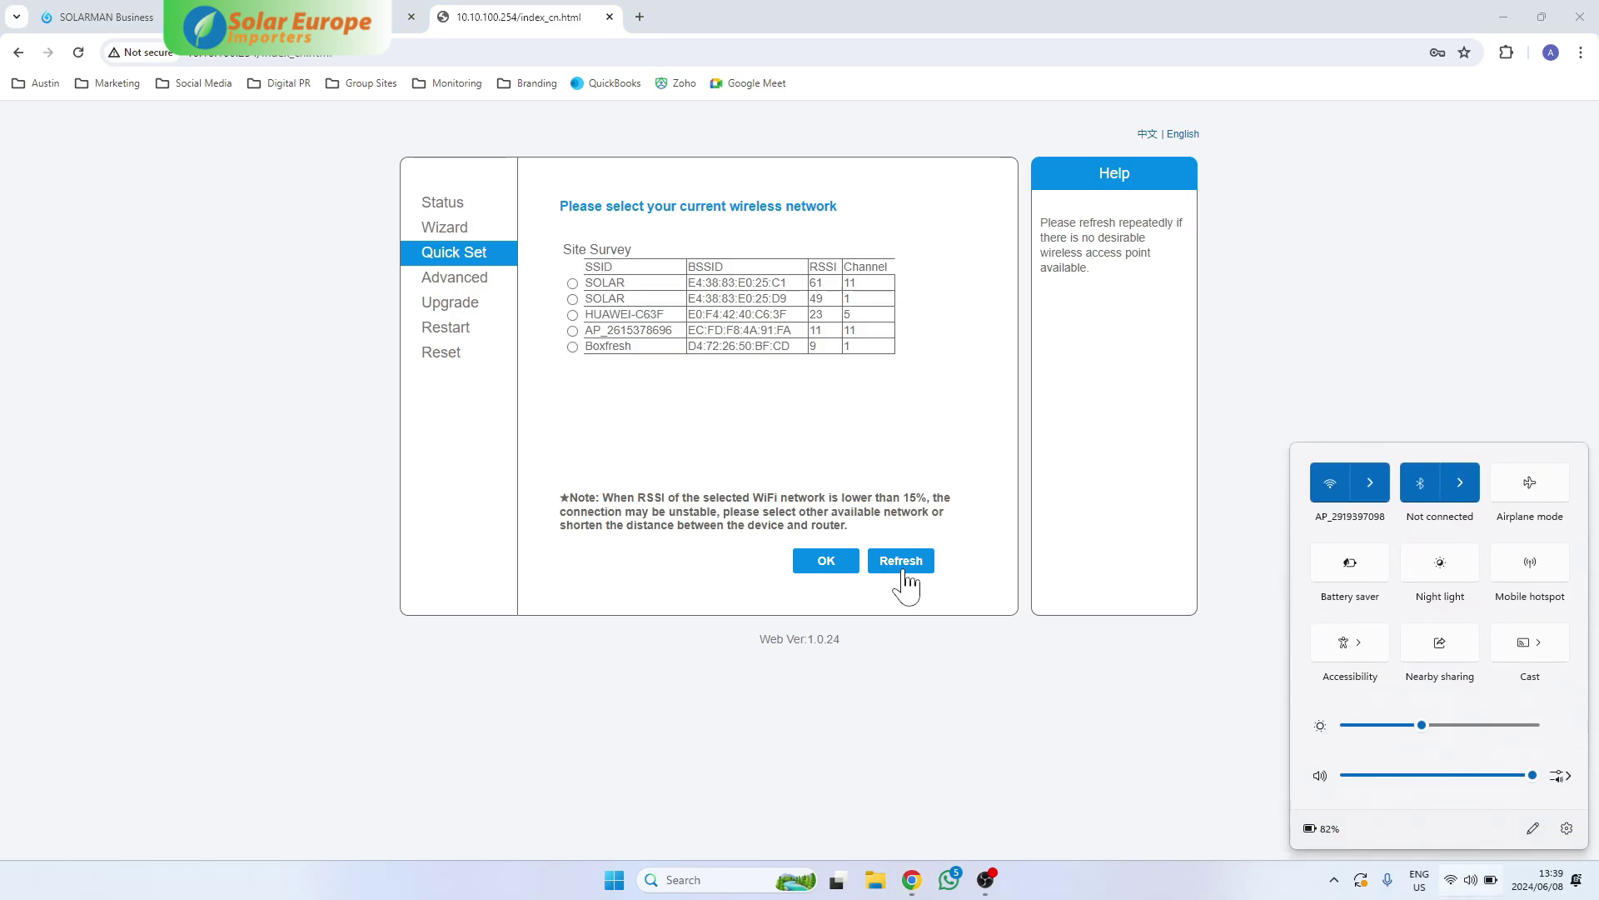
{"action": "left_click", "coordinate": [941, 672]}
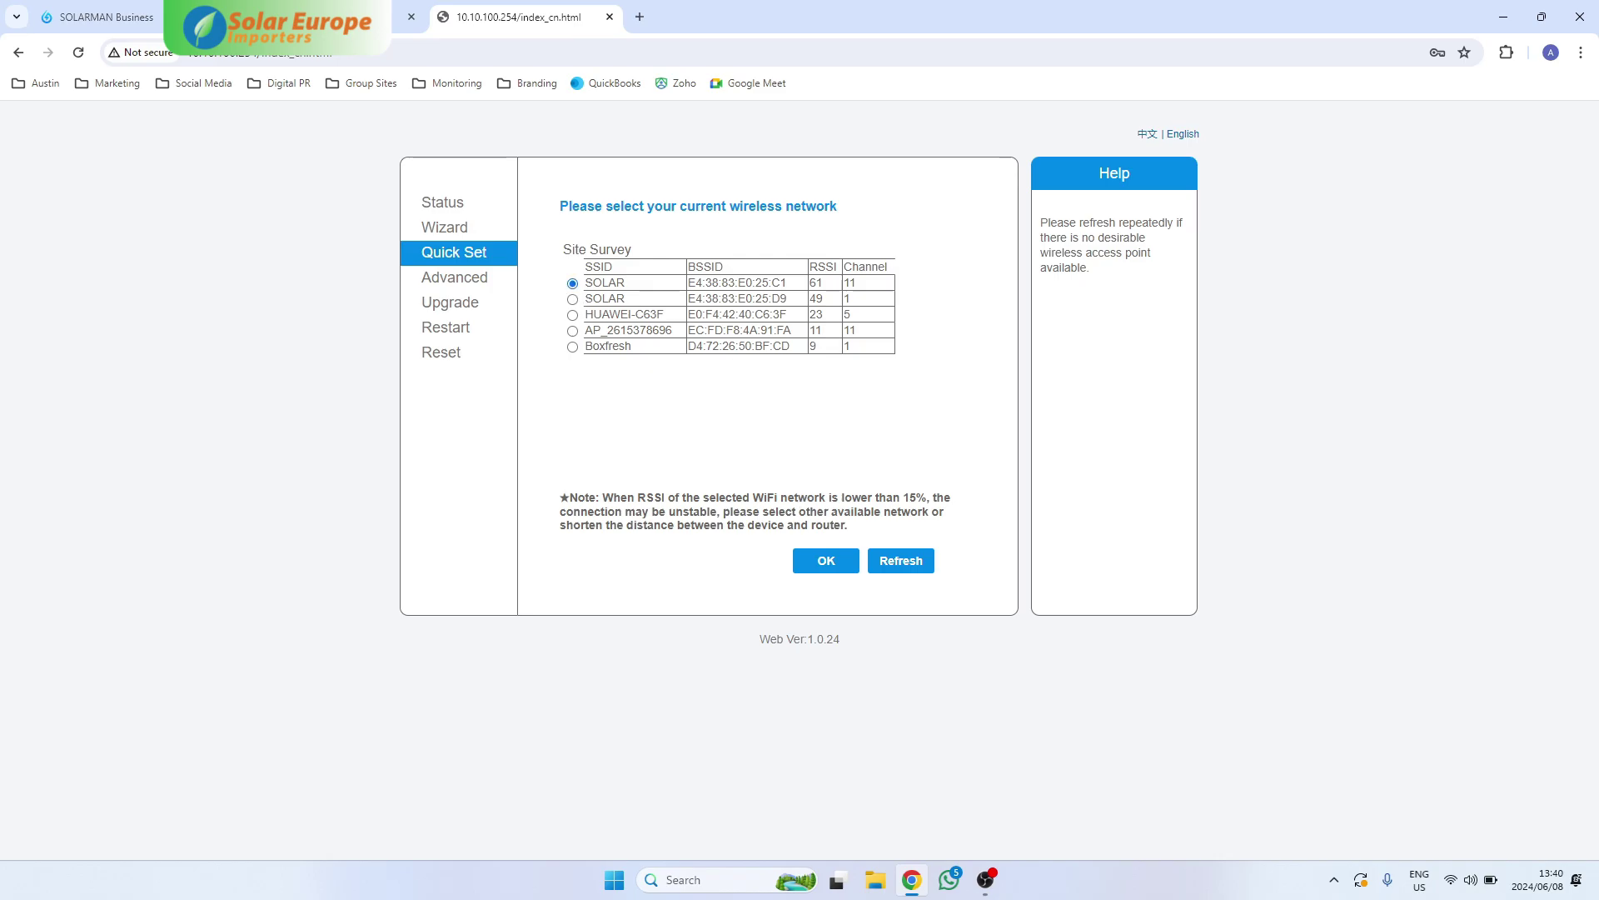
Confirm SOLAR, enter its Wi-Fi password, and save the logger settings.
{"action": "left_click", "coordinate": [820, 569]}
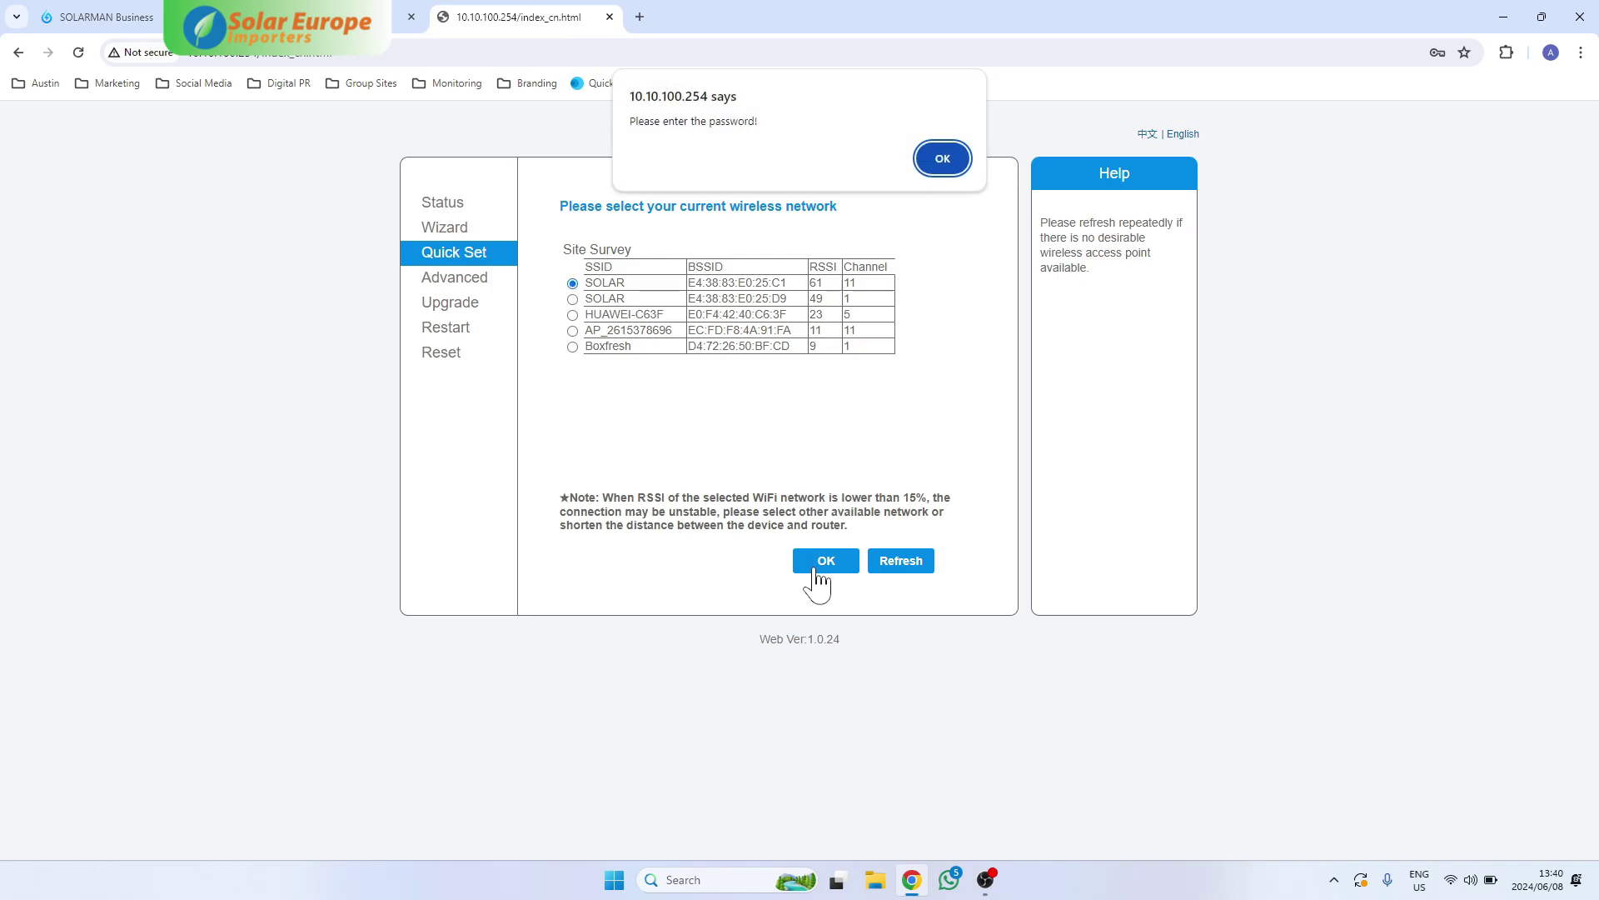
{"action": "left_click", "coordinate": [943, 159]}
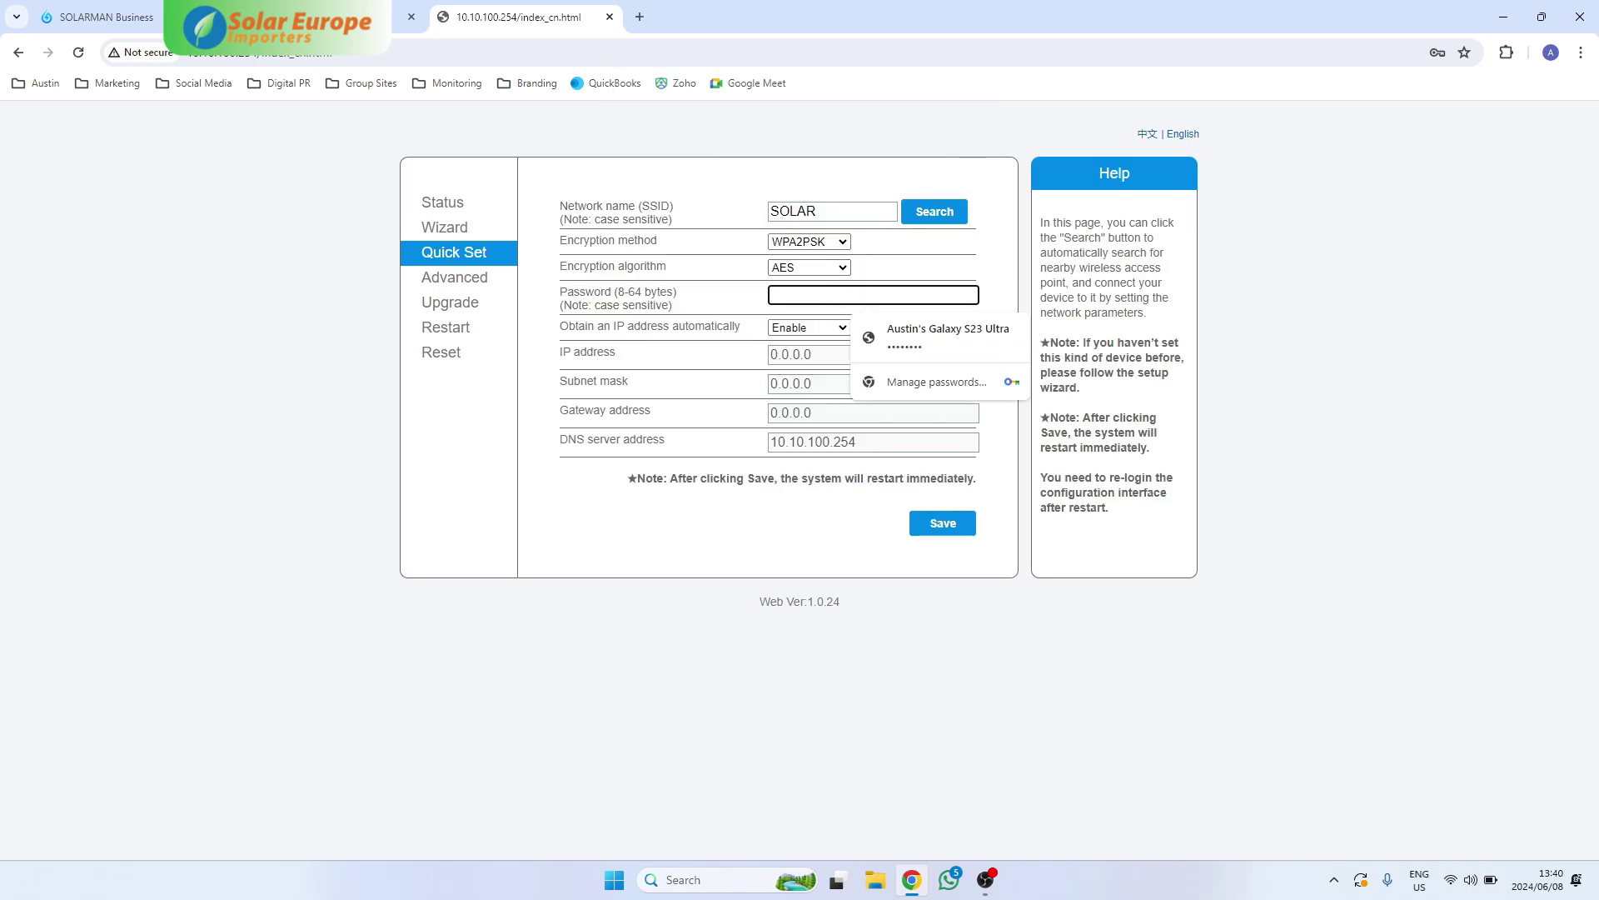
{"action": "type", "text": "s"}
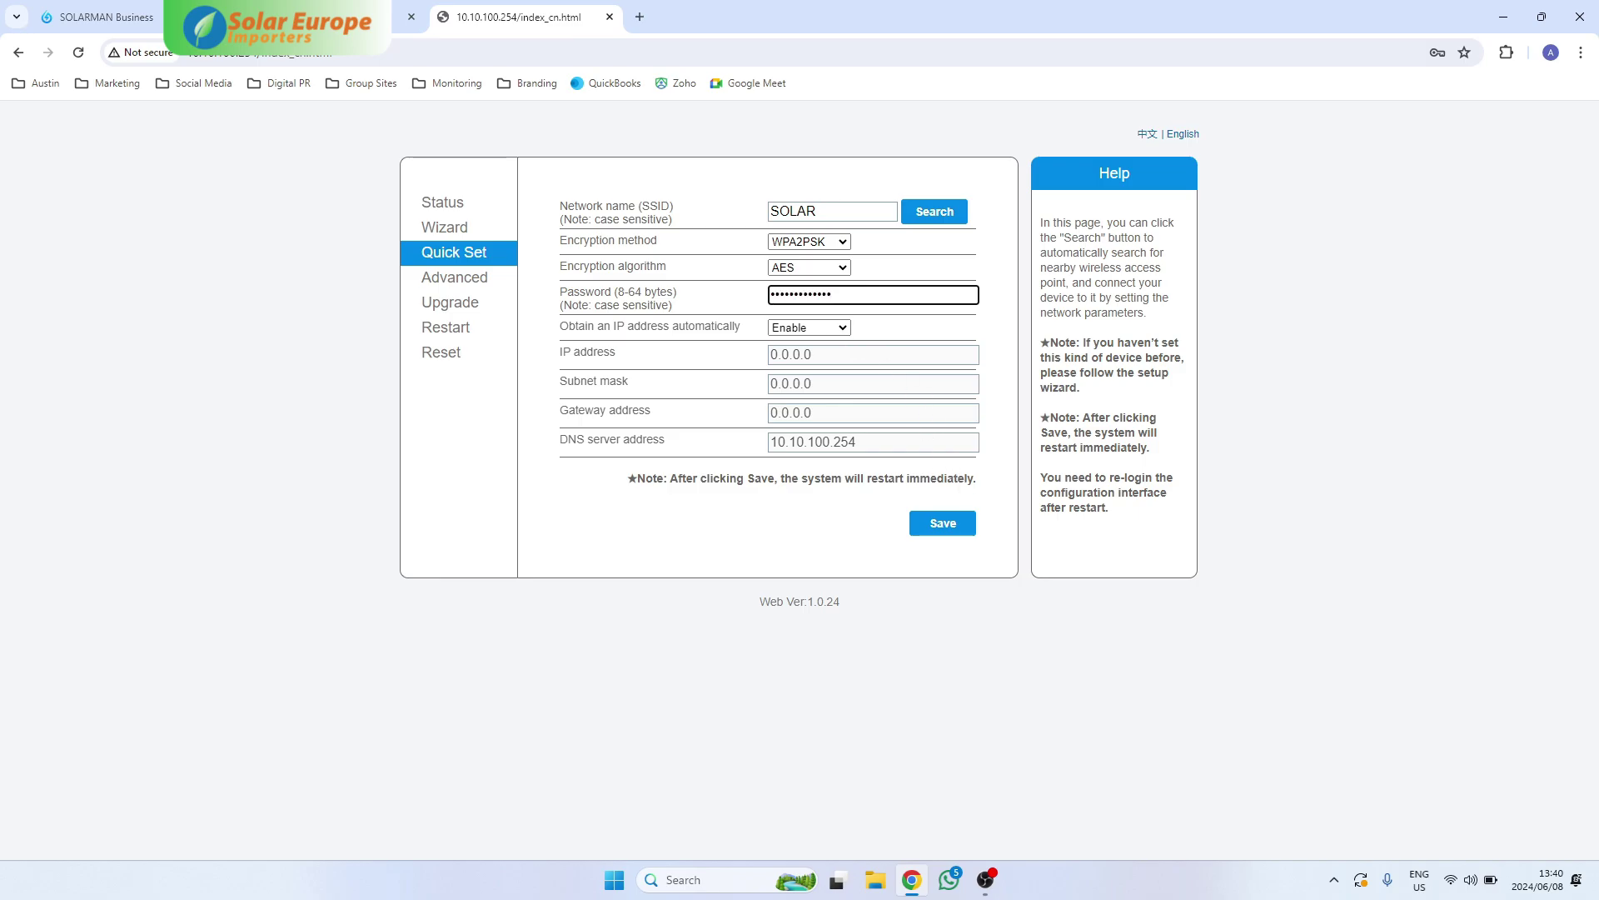
{"action": "left_click", "coordinate": [943, 524]}
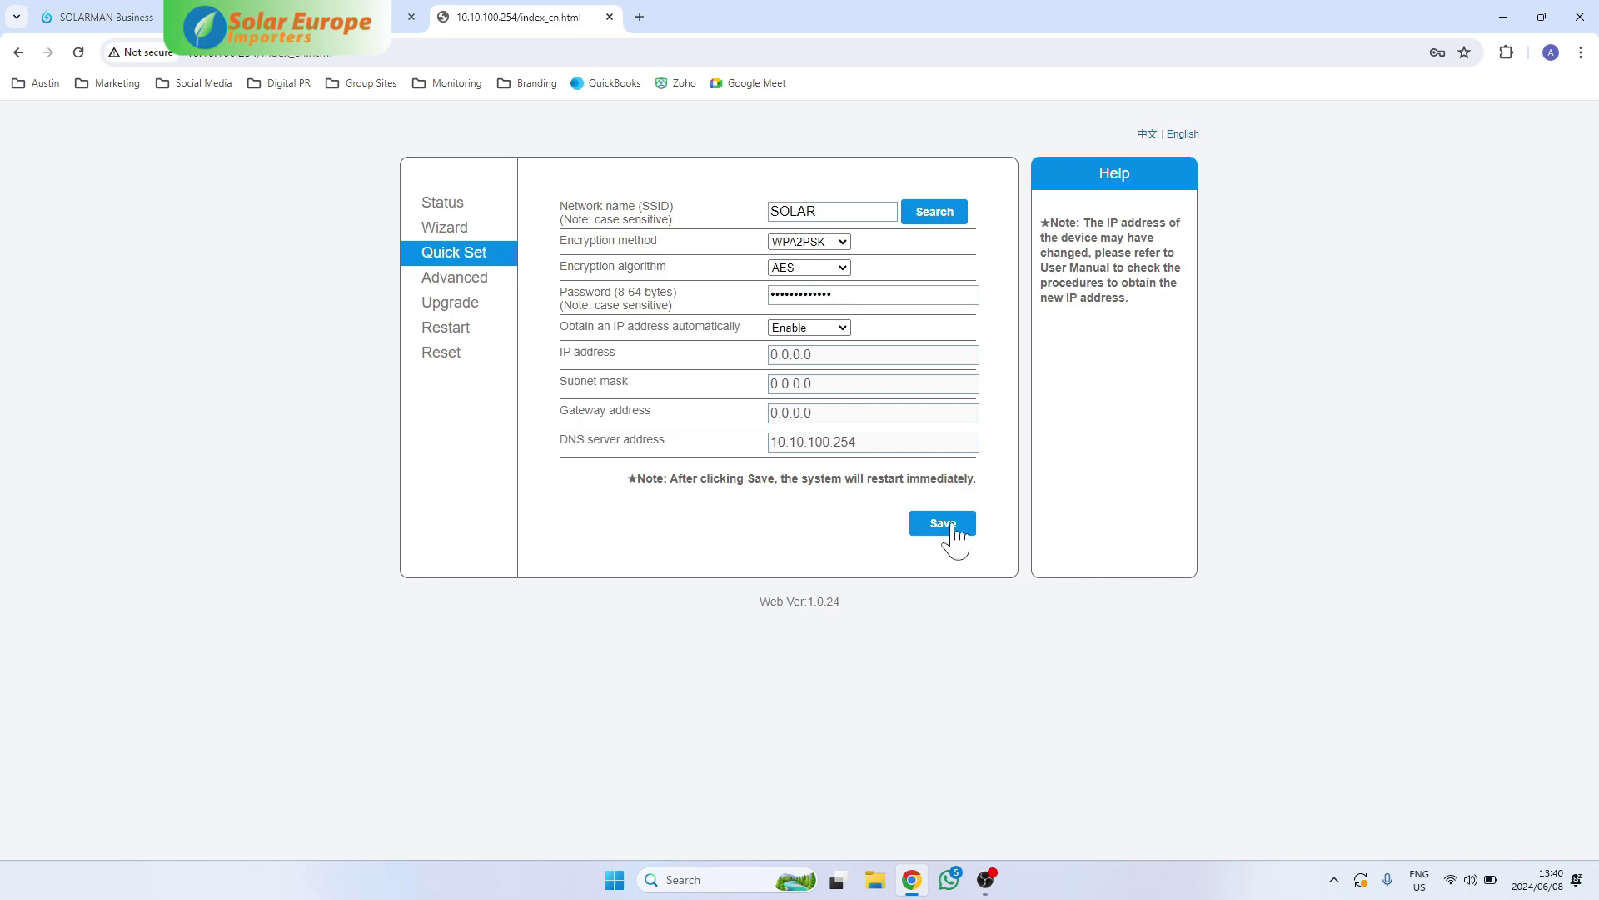
{"action": "left_click", "coordinate": [955, 530]}
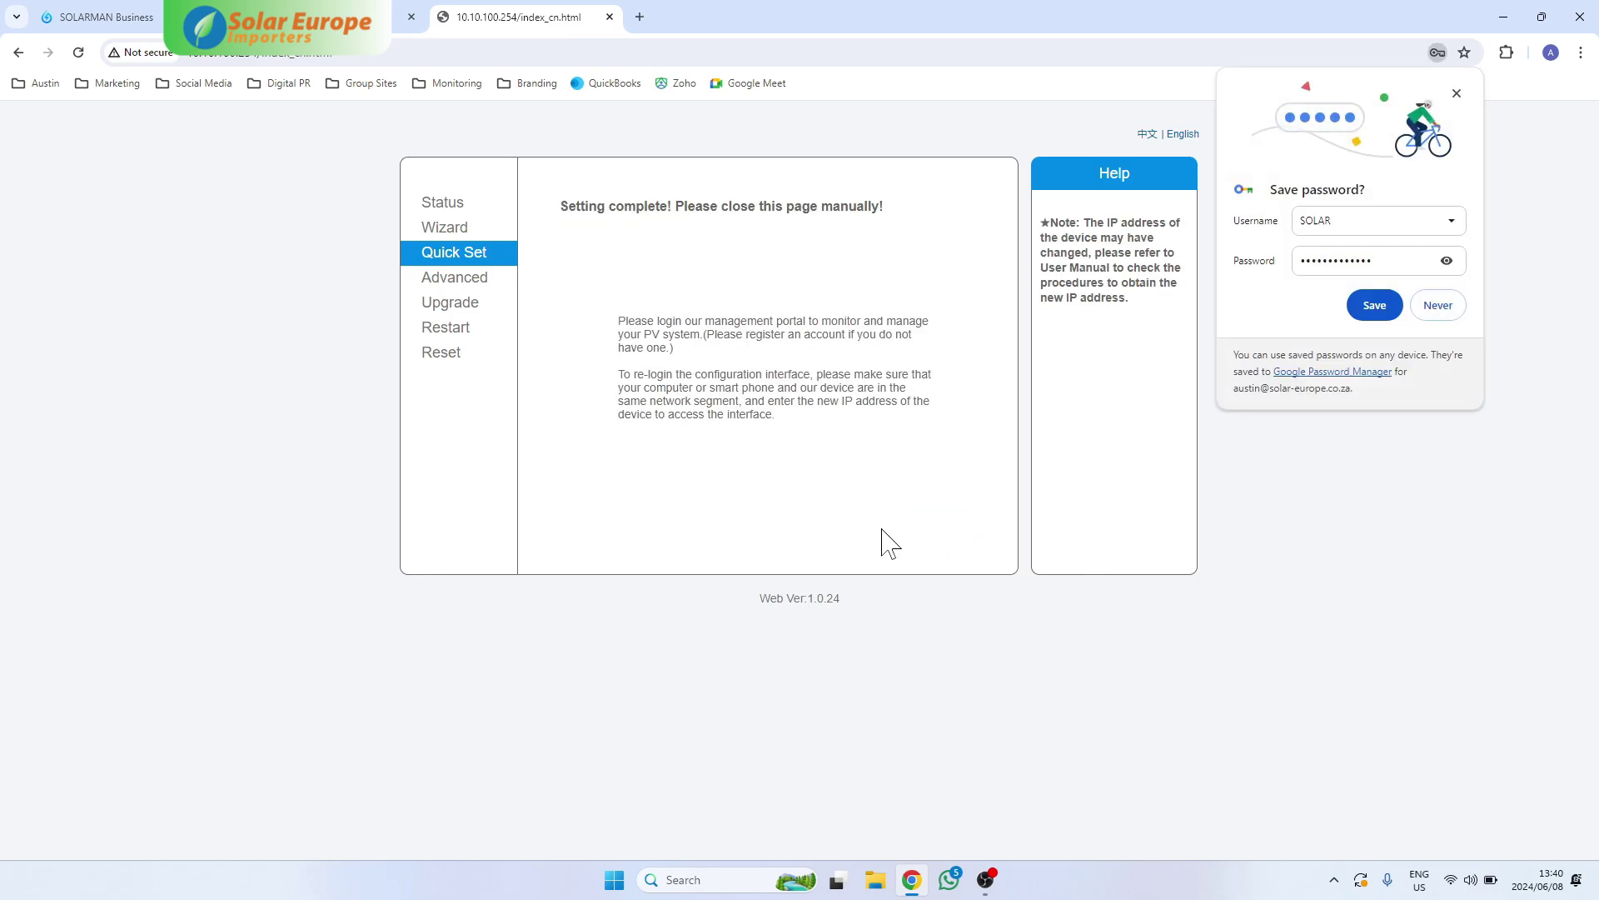
Decline saving the password and close the 10.10.100.254 configuration tab.
{"action": "left_click", "coordinate": [1456, 93]}
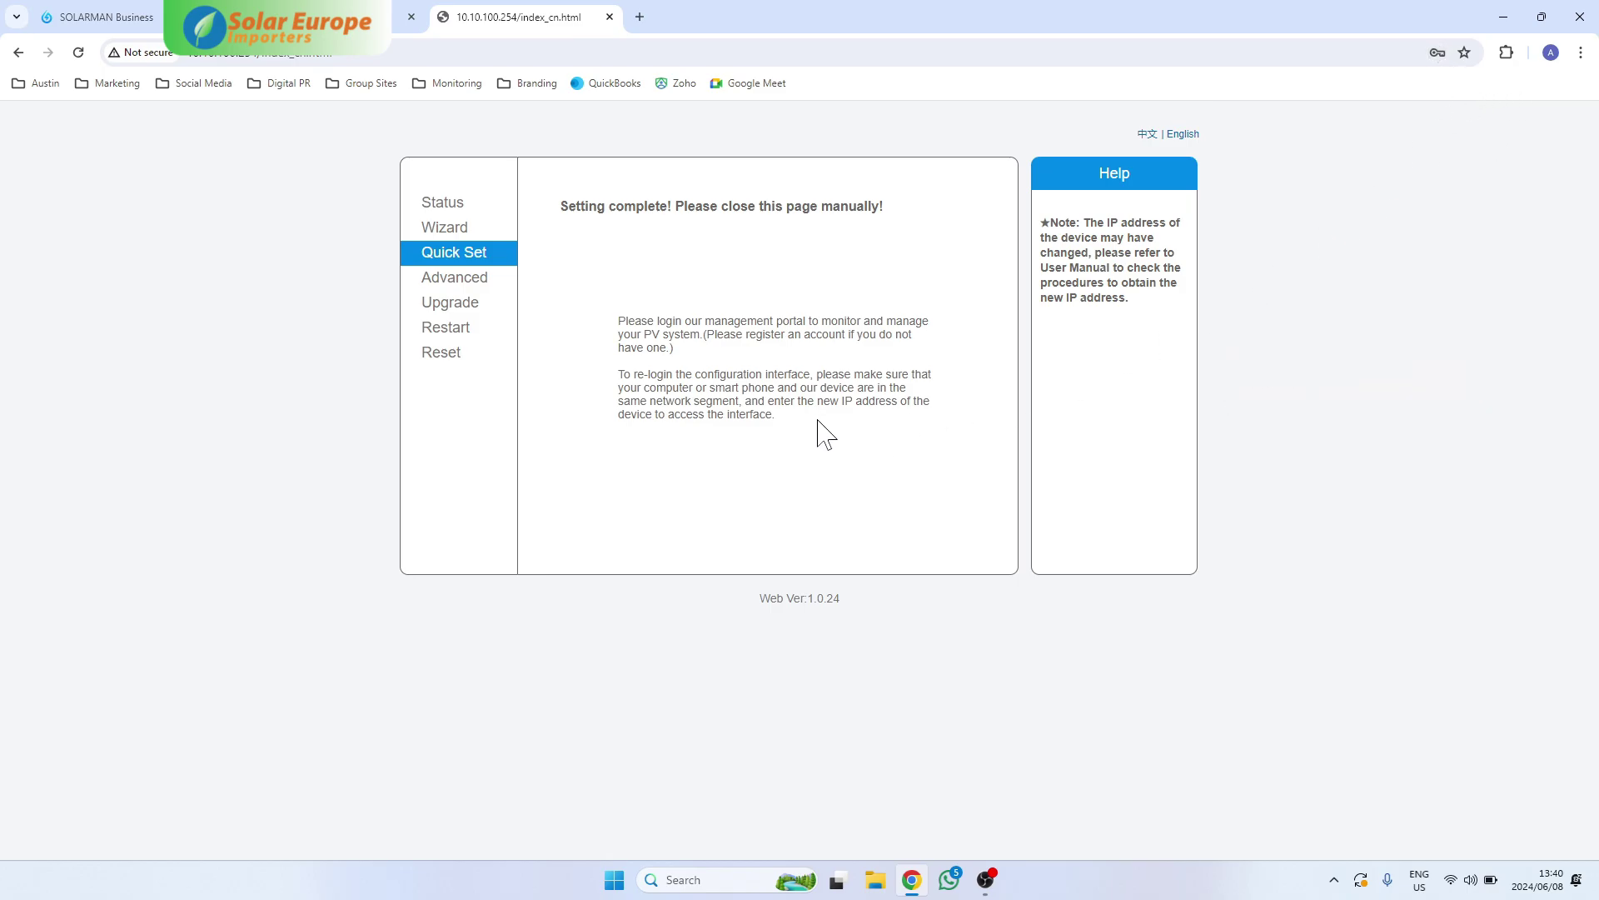
{"action": "left_click", "coordinate": [611, 18]}
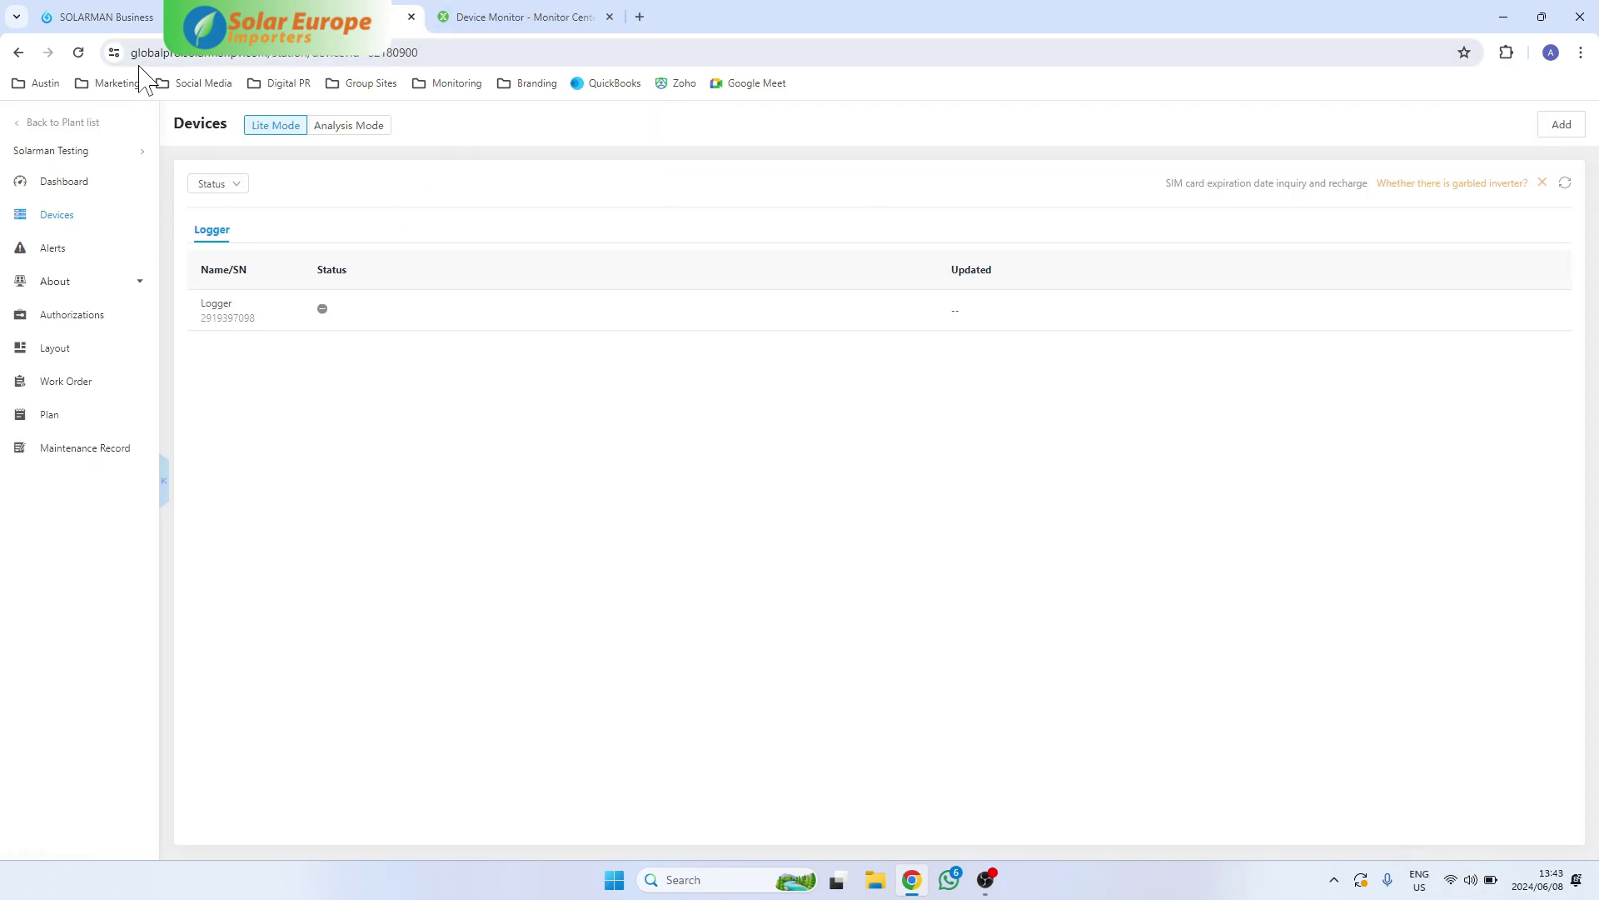
{"action": "left_click", "coordinate": [77, 52]}
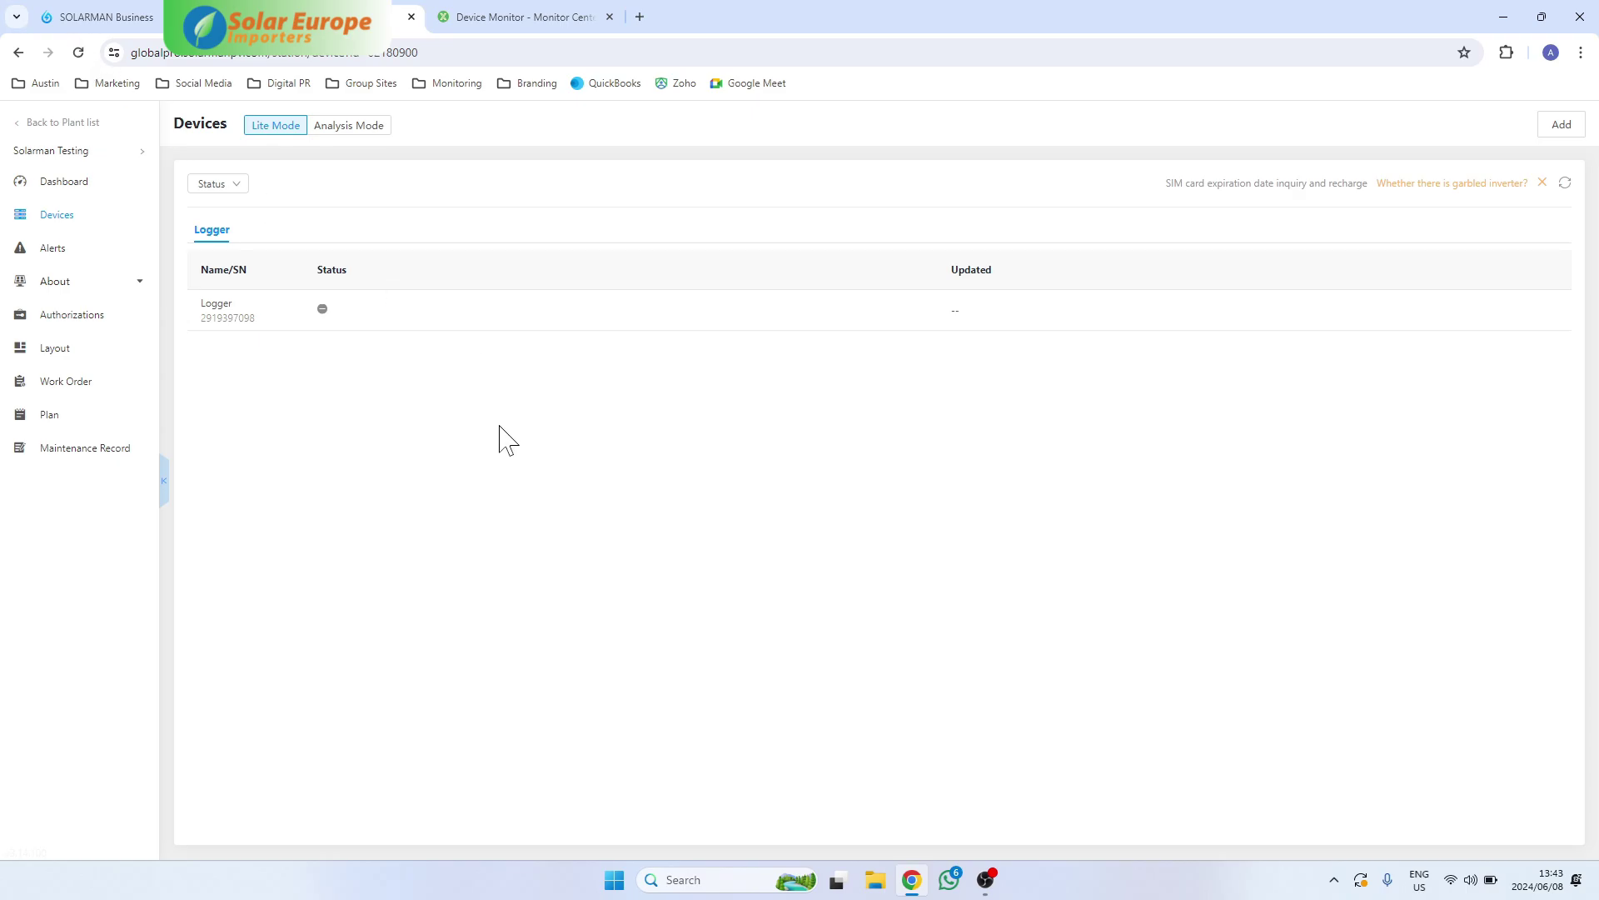